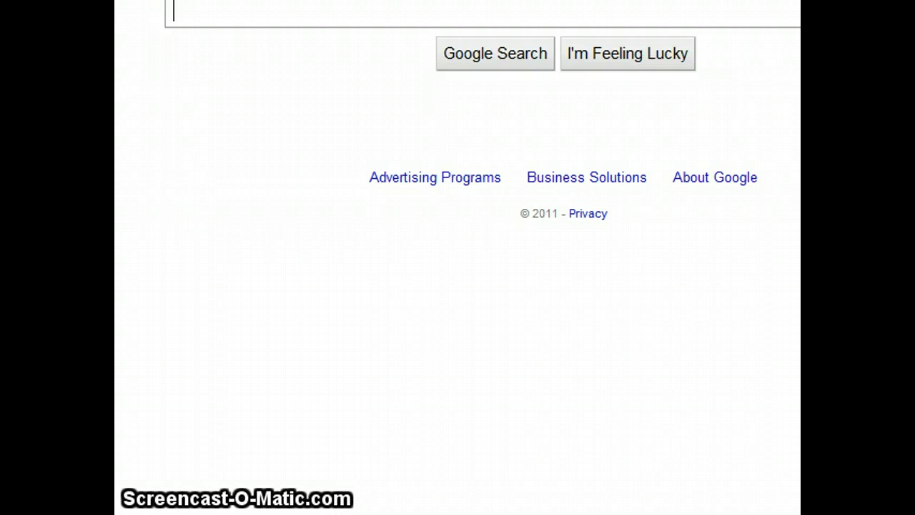
- Enter "ONLINE PHOTO B" as the web search query, correcting the misspelled first word
text(ONIN)
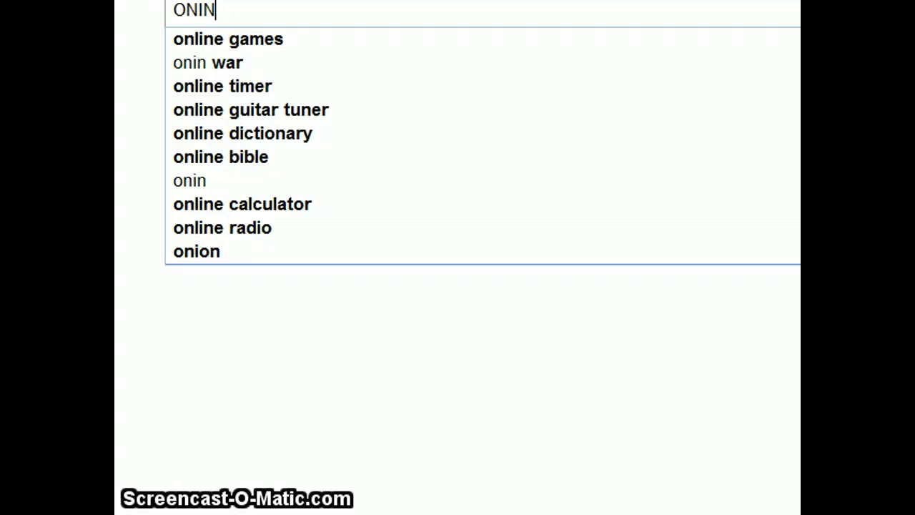
text(E)
key(BackSpace)
key(BackSpace)
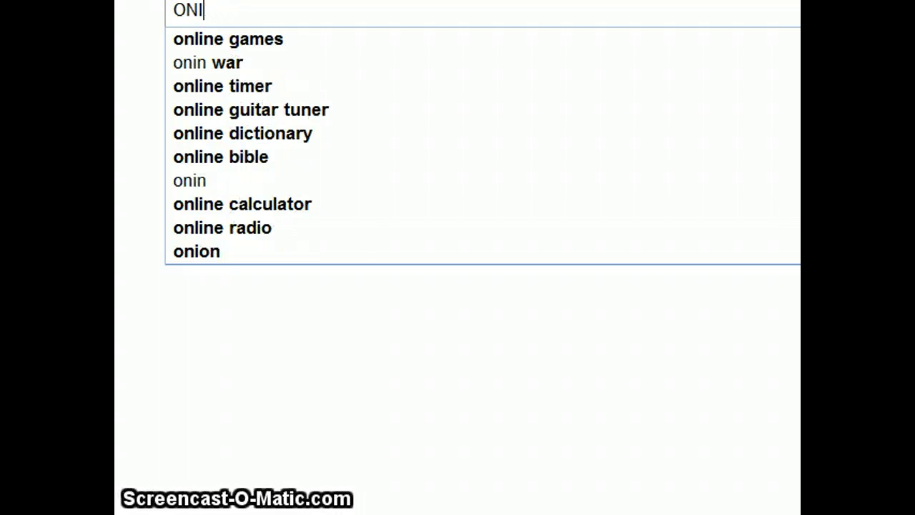
key(BackSpace)
text(LINE)
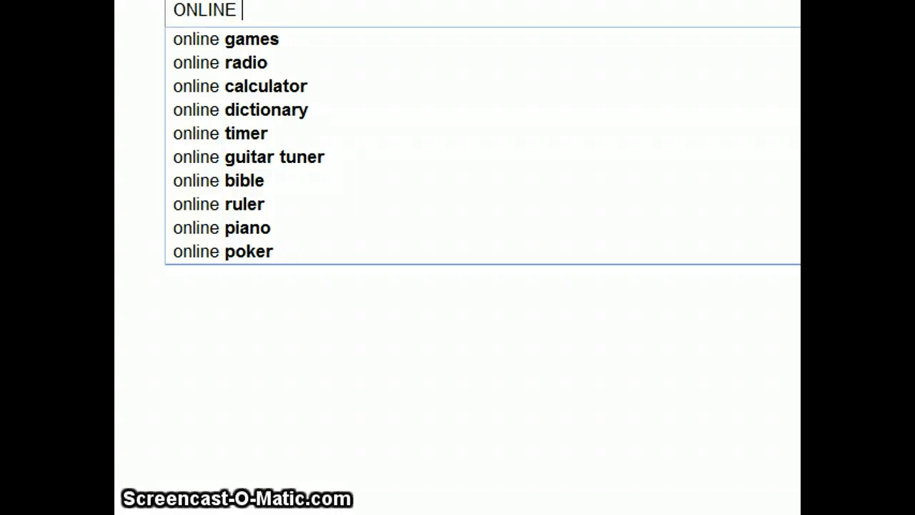
text( PHOTO)
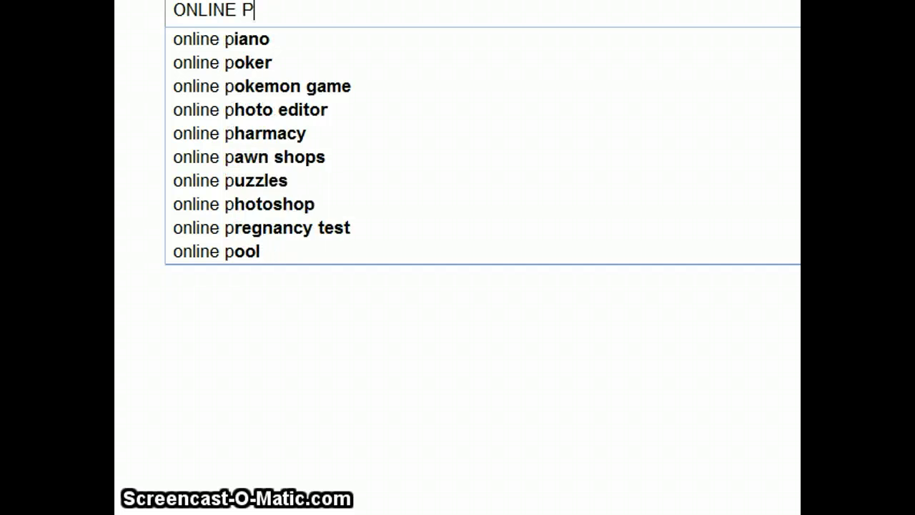
text( B)
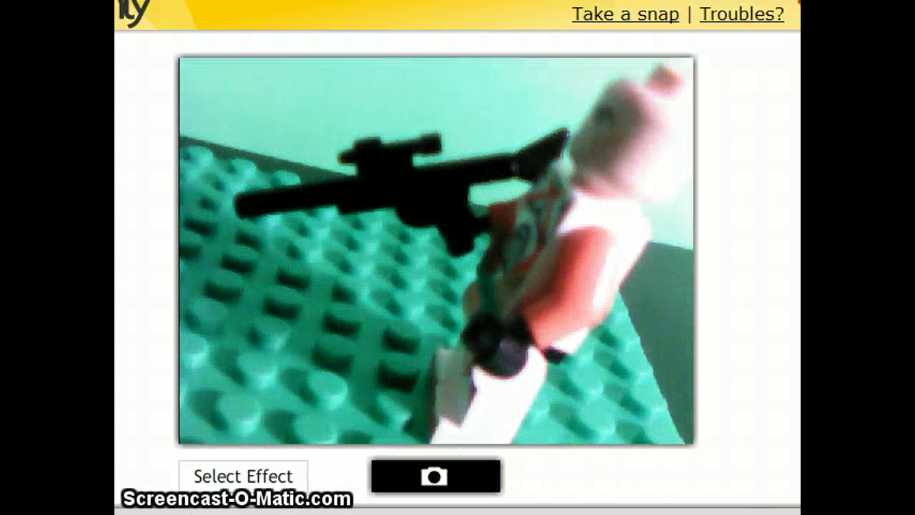
- Take a webcam snap of the minifigure with the rifle, save it, and download the image as MUZZLE FLAS1
click(435, 476)
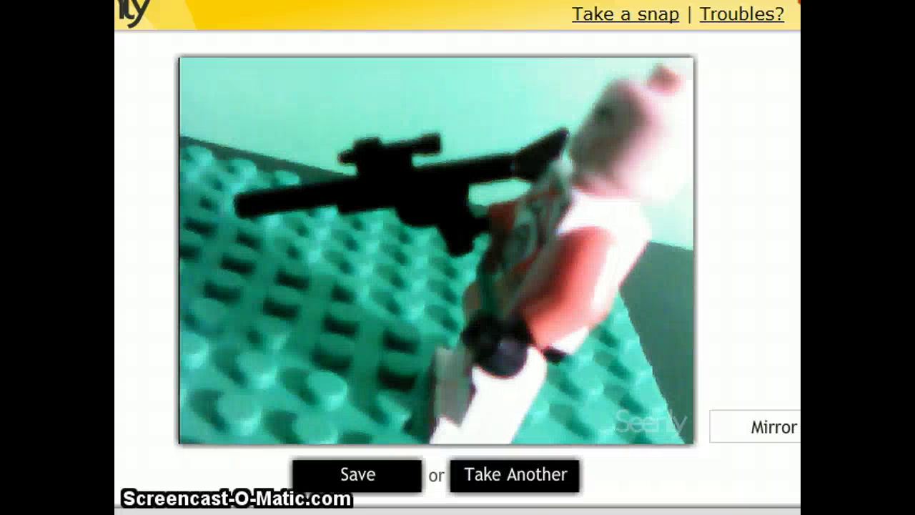
click(358, 474)
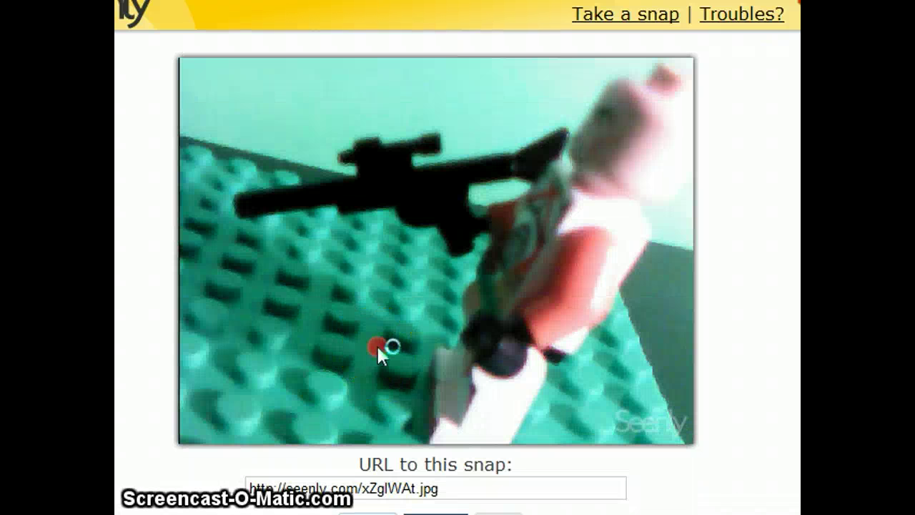
right_click(377, 347)
click(412, 360)
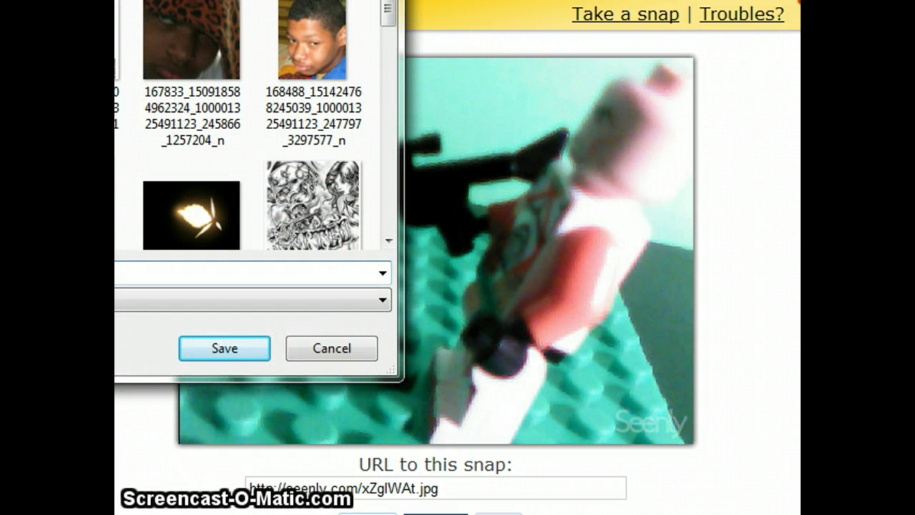
key(Return)
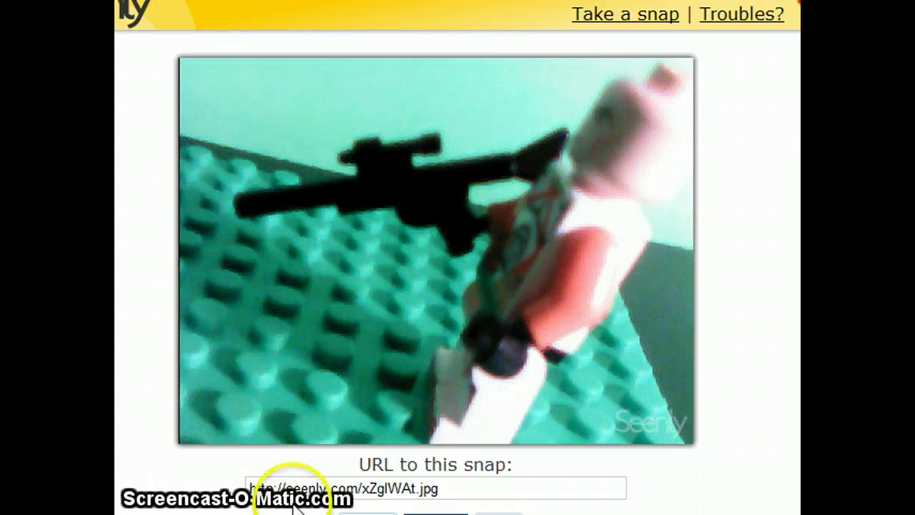
- Return to the camera and retake the snaps with the minifigure's rifle raised and lowered
key(alt+Left)
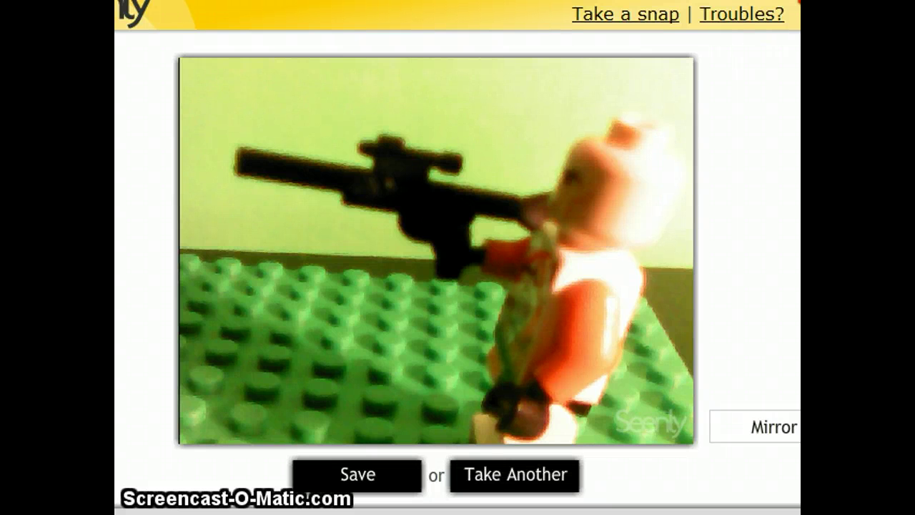
click(515, 474)
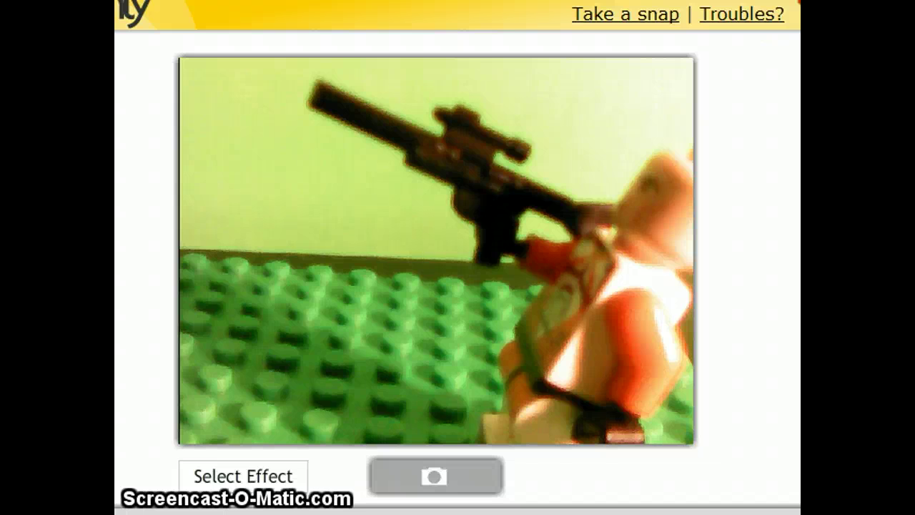
click(392, 477)
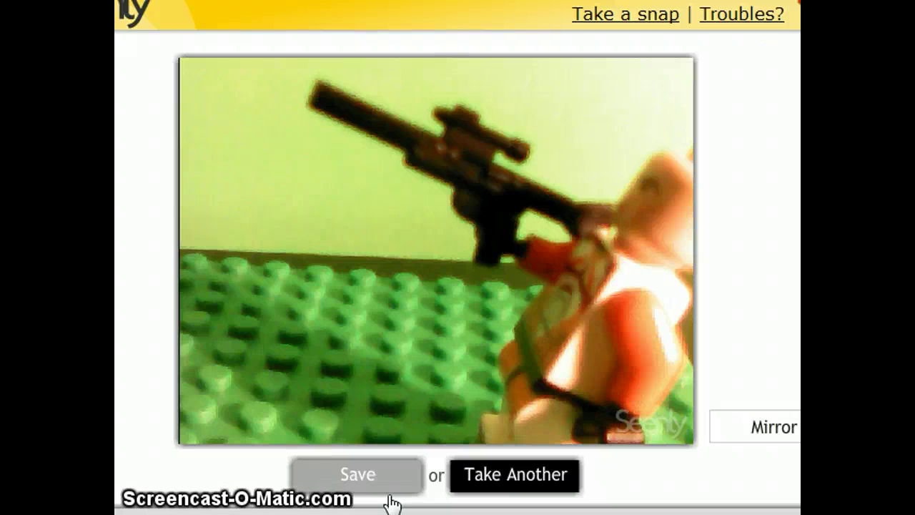
click(536, 474)
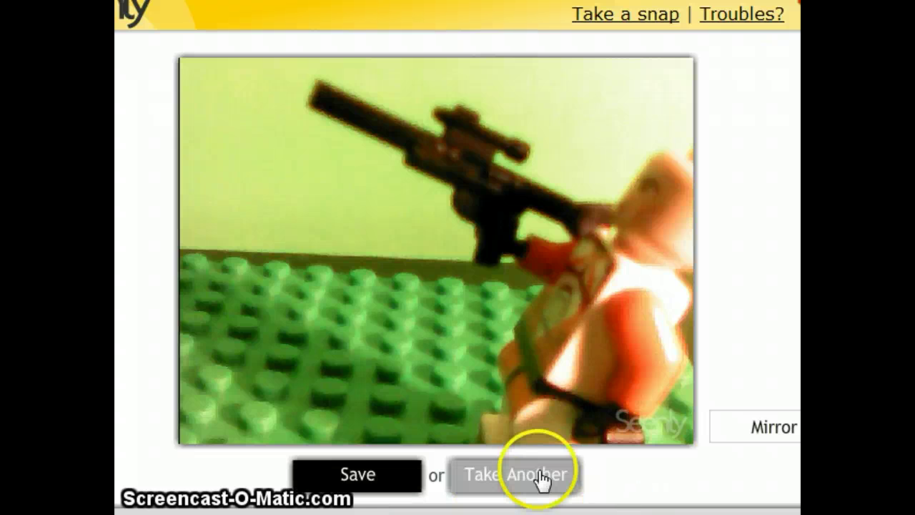
click(399, 486)
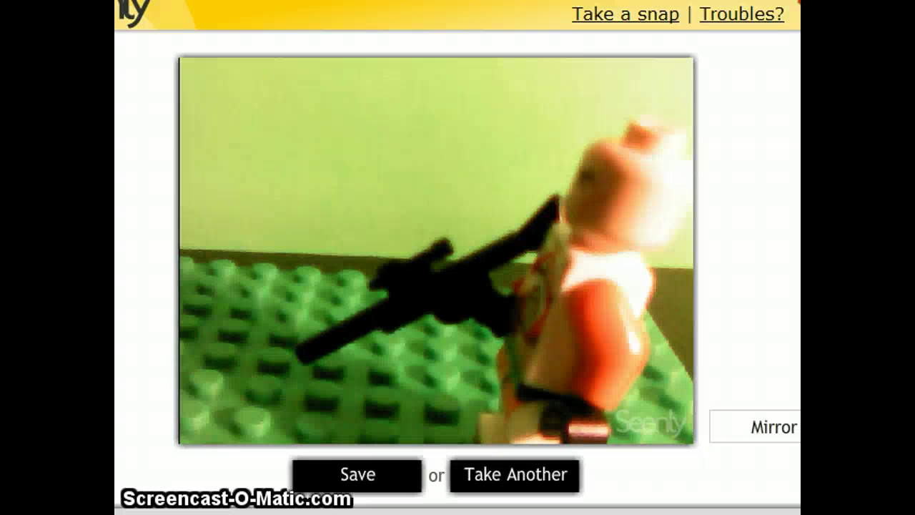
- Save the snap with the lowered rifle and download the image as MUZZLE FLASH2
click(357, 474)
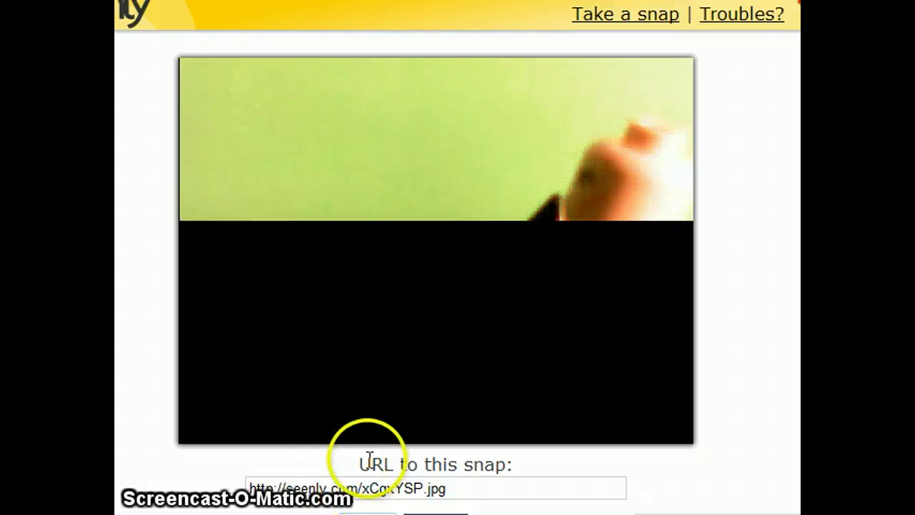
right_click(373, 321)
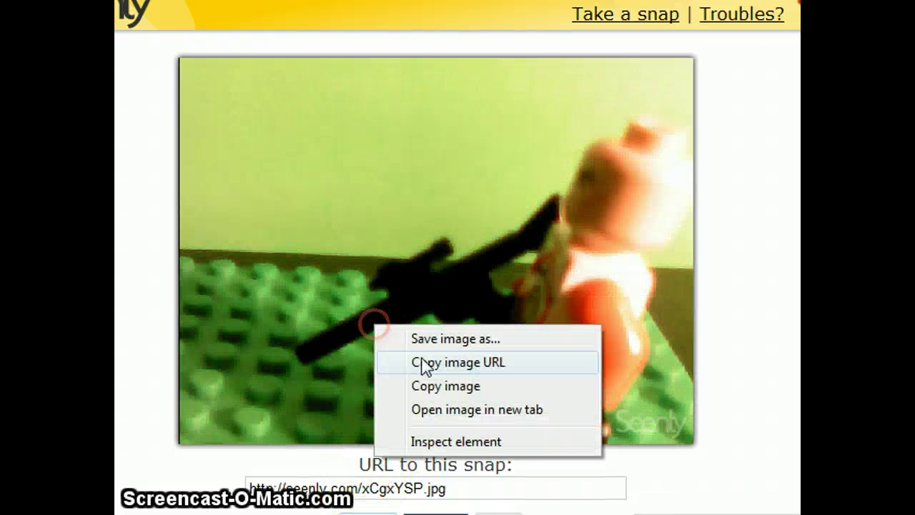
click(428, 338)
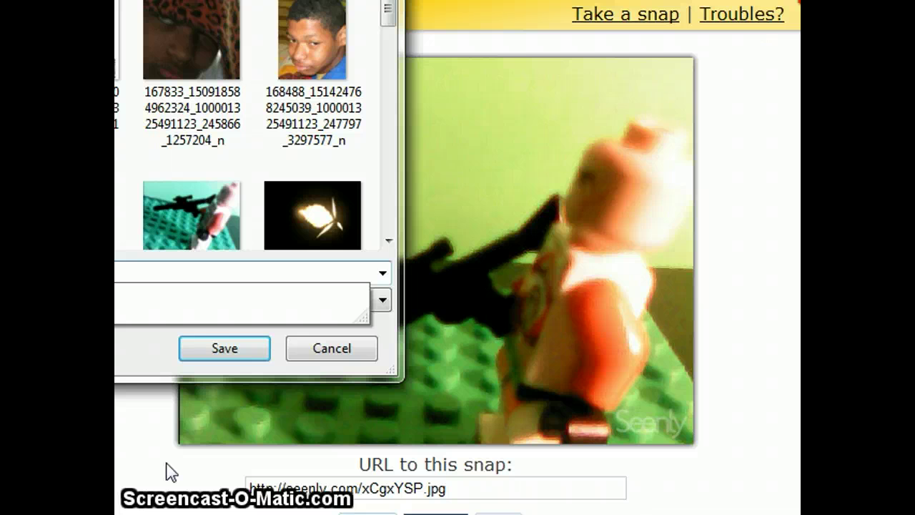
key(Return)
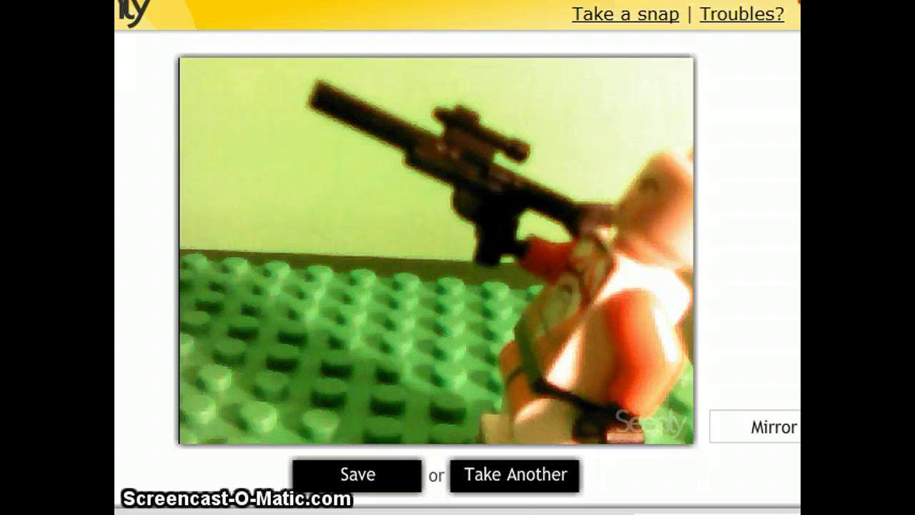
- Save the snap with the raised rifle and download the image to the same pictures folder
right_click(463, 299)
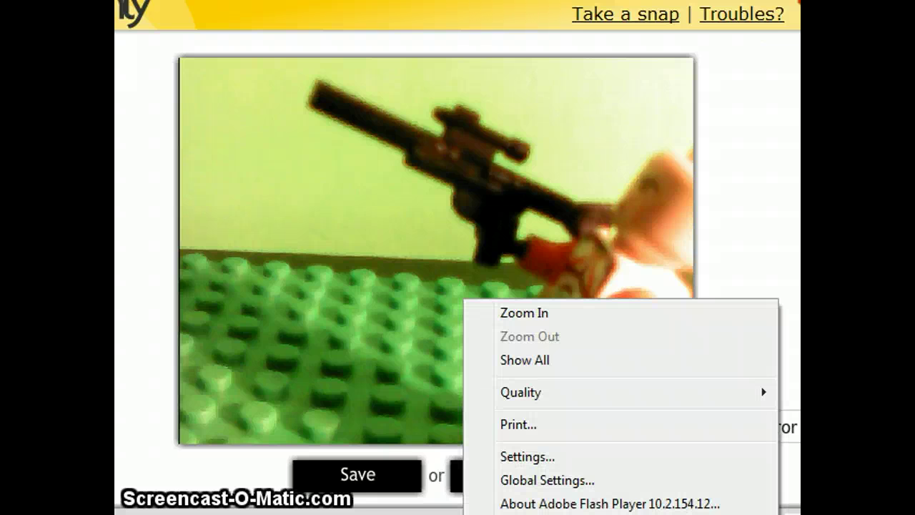
click(357, 474)
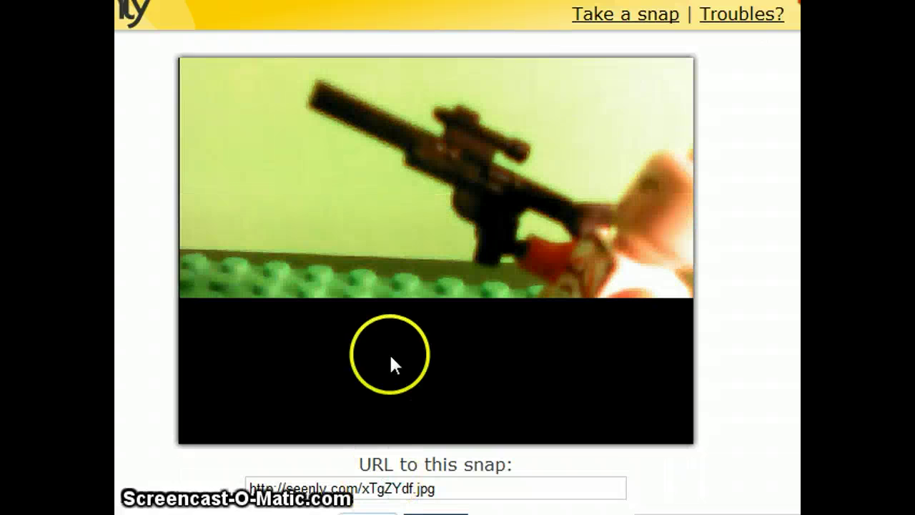
right_click(390, 322)
click(403, 340)
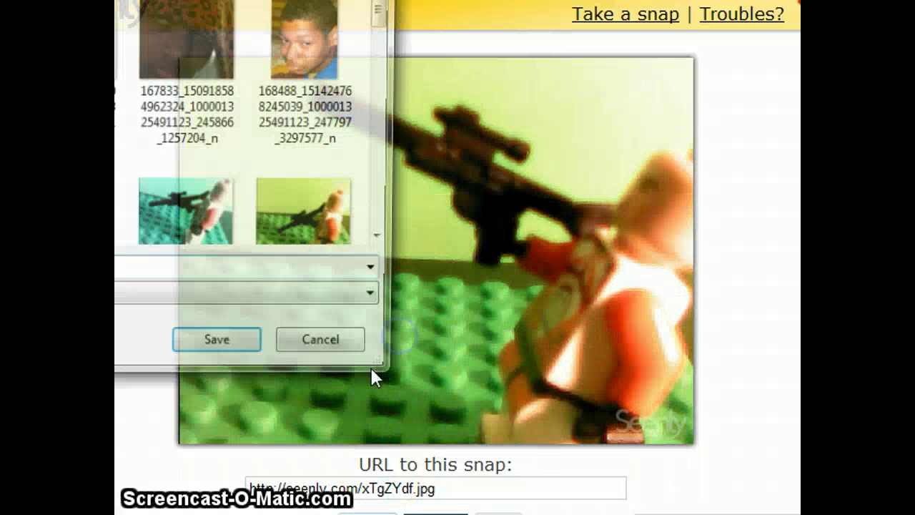
text(...)
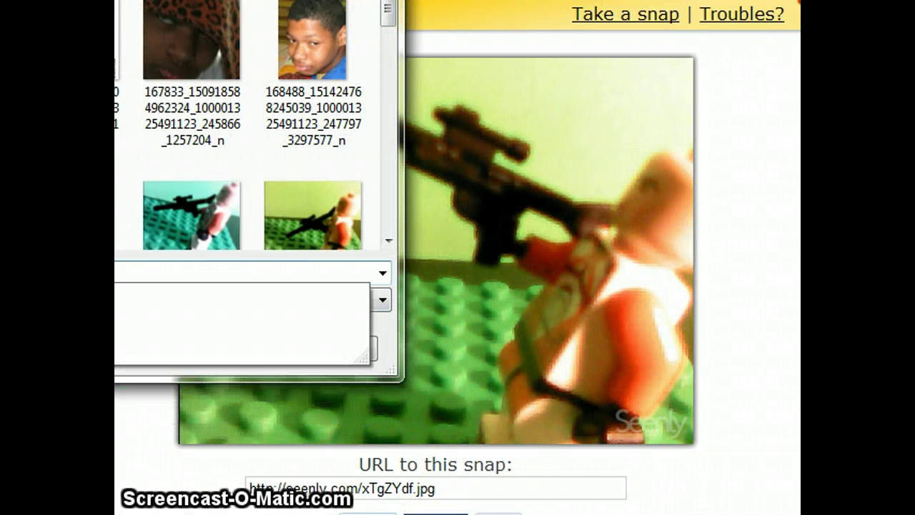
text(...)
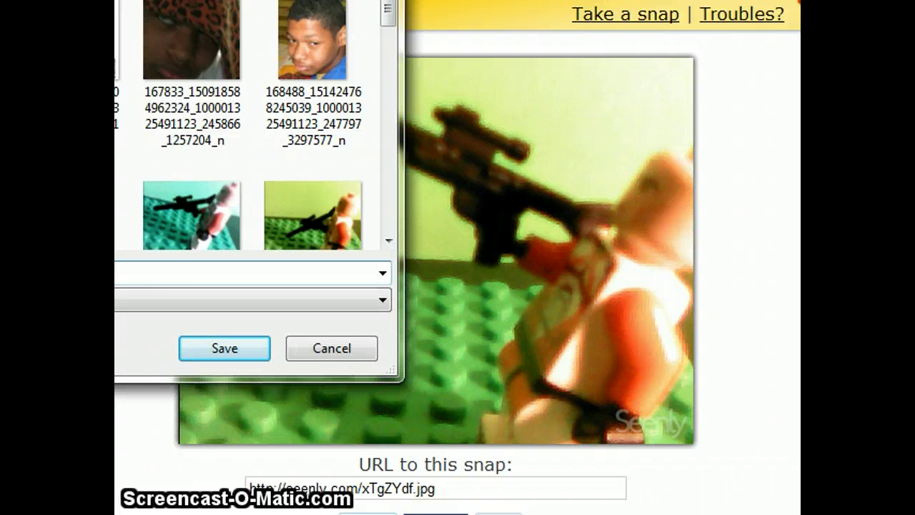
key(Return)
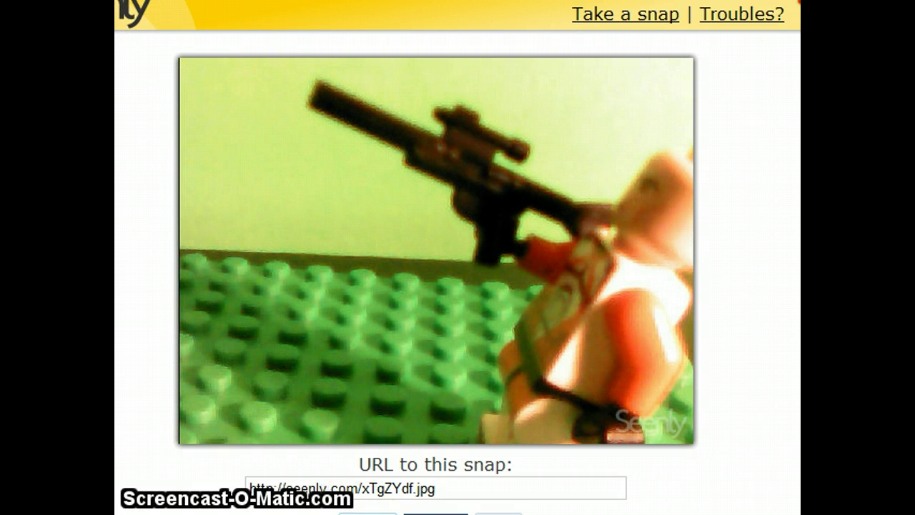
- Return to the camera and look through the first two pages of photo effects
key(alt+Left)
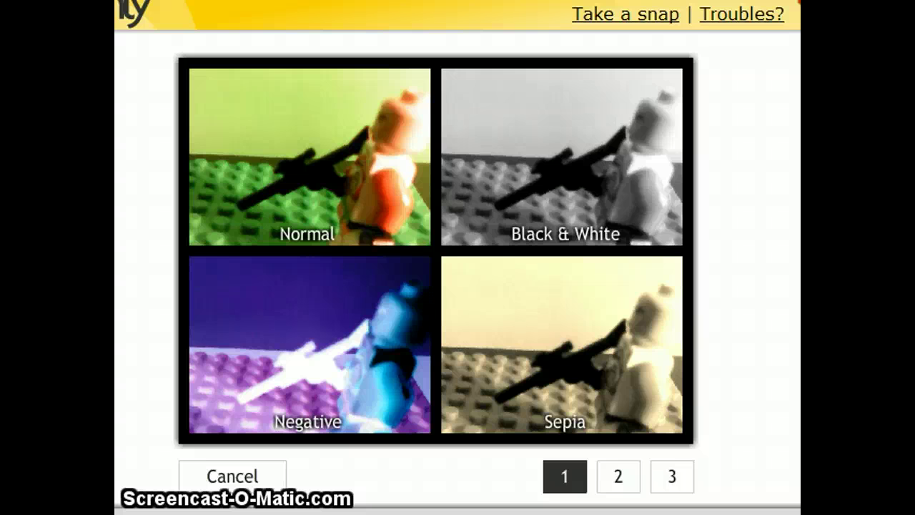
click(618, 476)
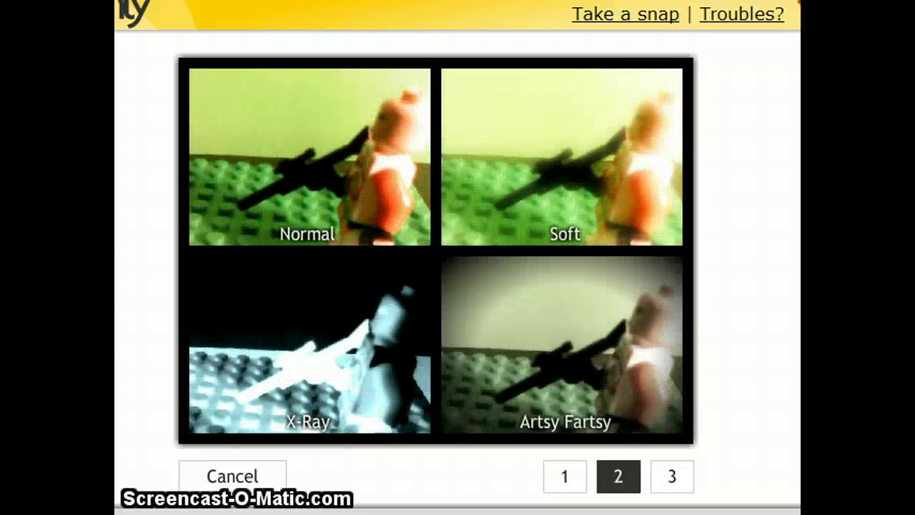
click(565, 477)
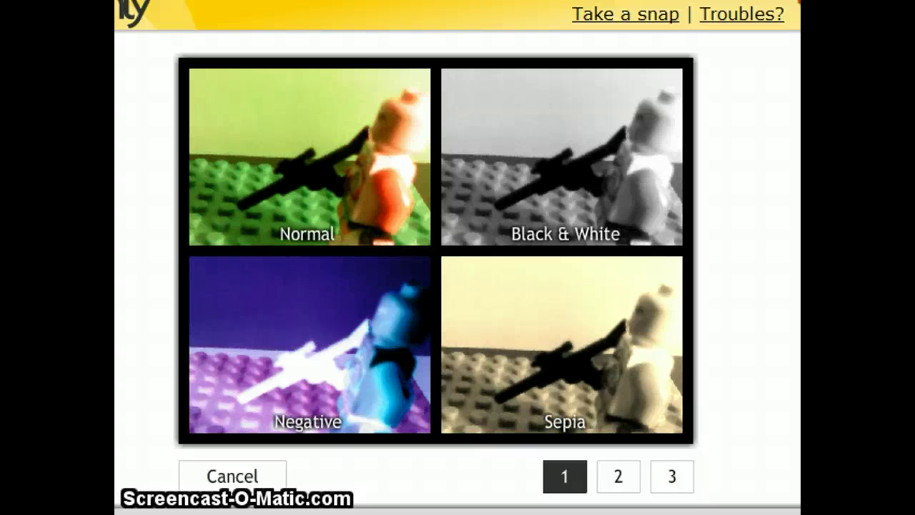
- Switch to Paint.NET and look through the Downloads folder for the saved minifigure snaps
key(alt+Tab)
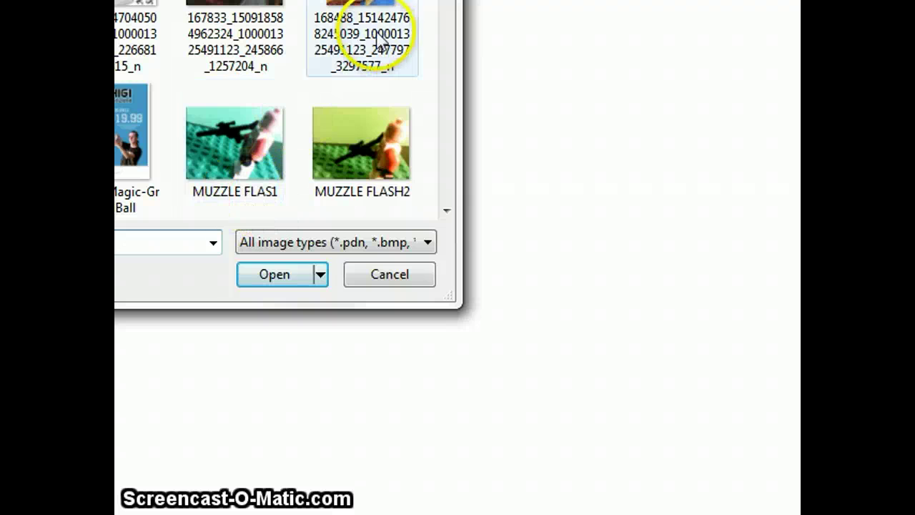
scroll(263, 107, down, 3)
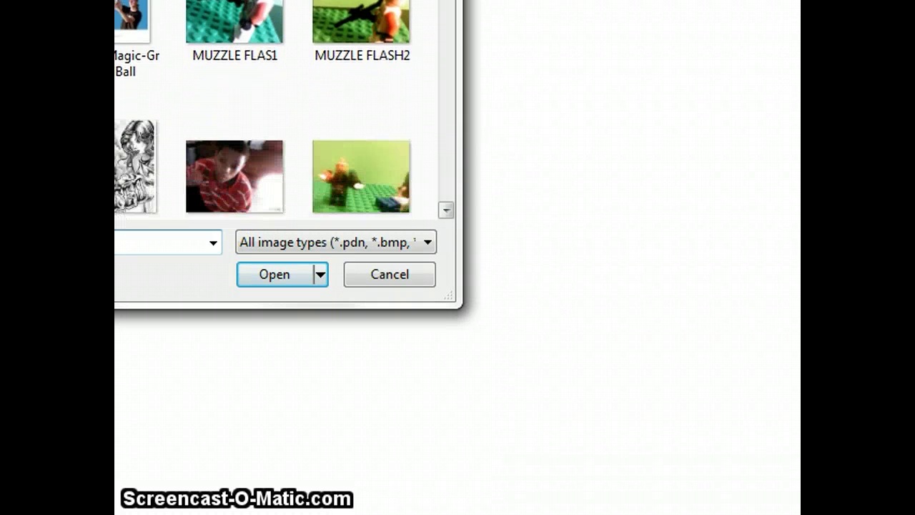
scroll(263, 107, up, 2)
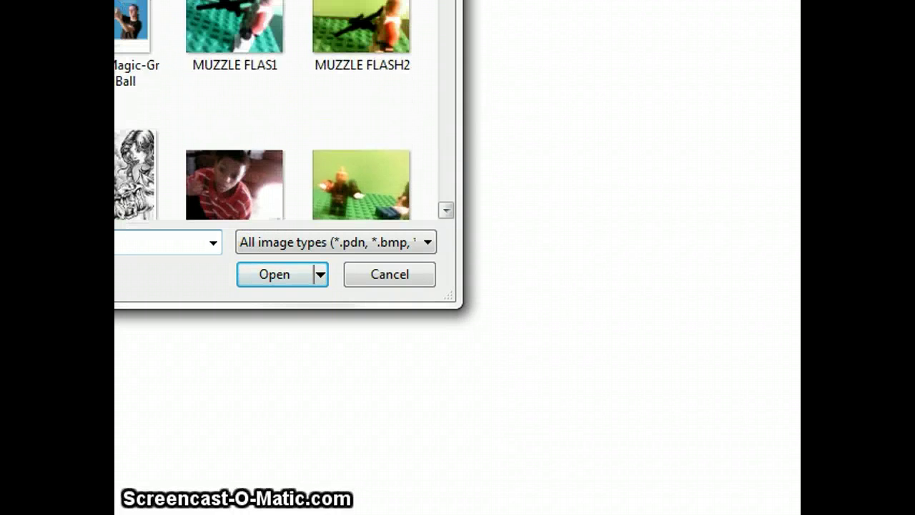
scroll(263, 107, down, 1)
scroll(263, 111, down, 1)
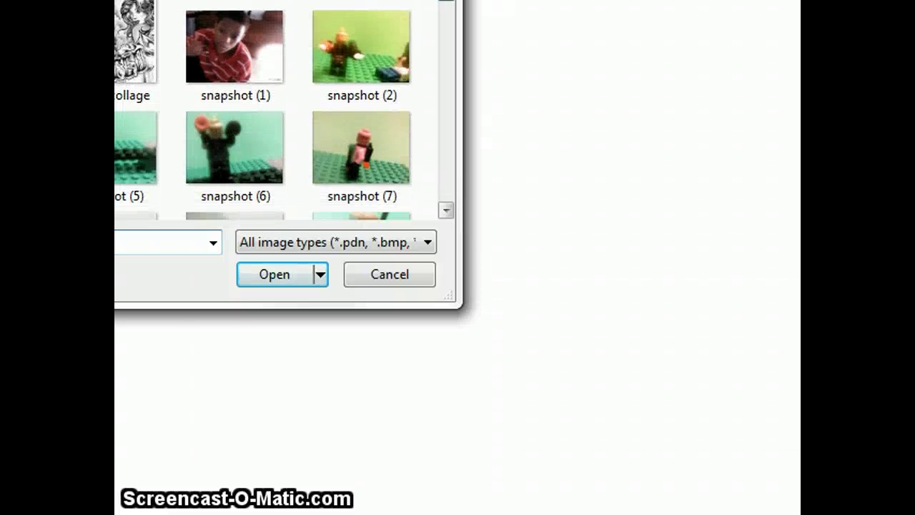
scroll(263, 107, up, 2)
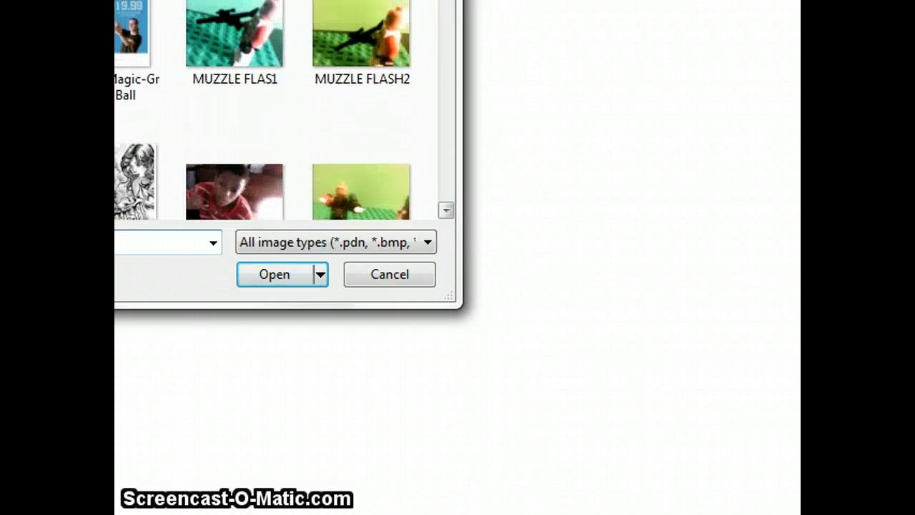
scroll(403, 59, down, 5)
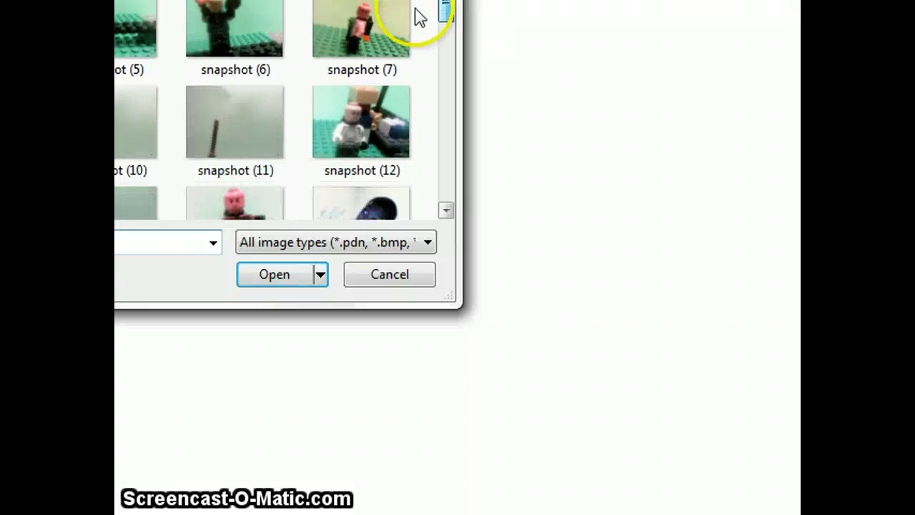
scroll(403, 58, down, 5)
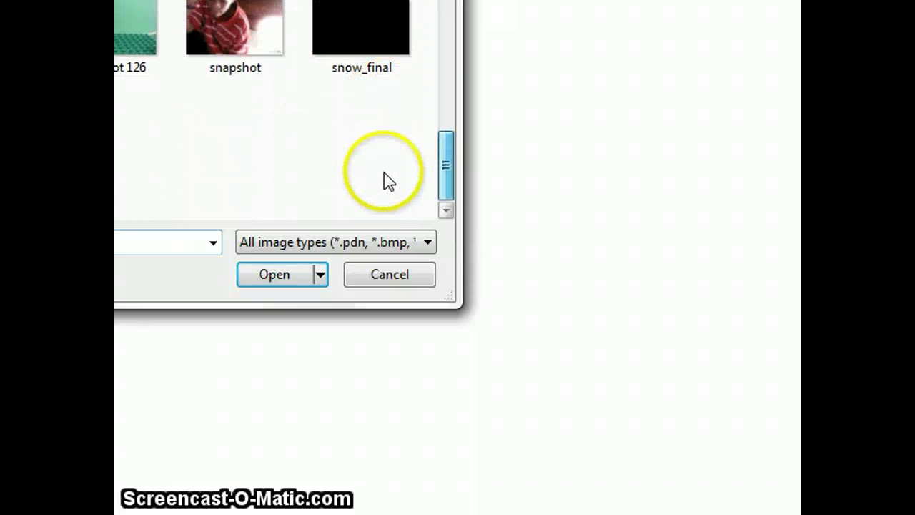
scroll(384, 172, up, 9)
scroll(284, 110, up, 2)
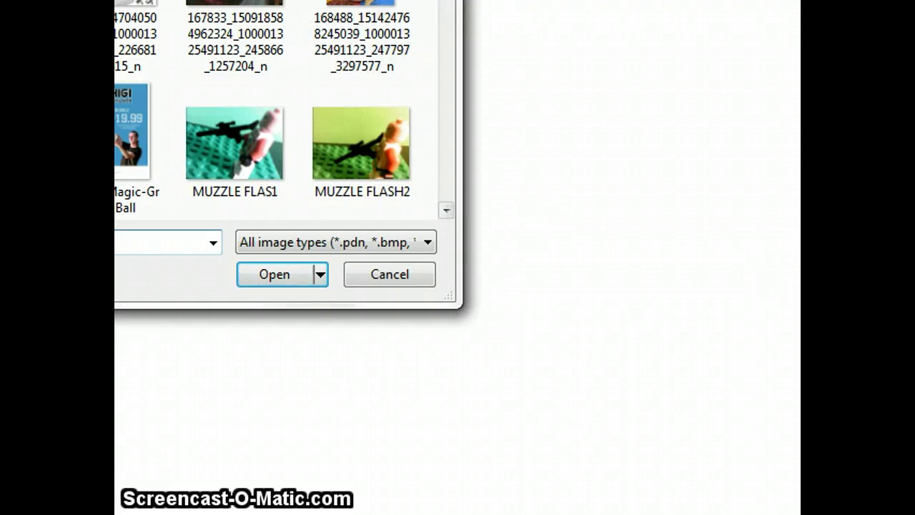
key(Return)
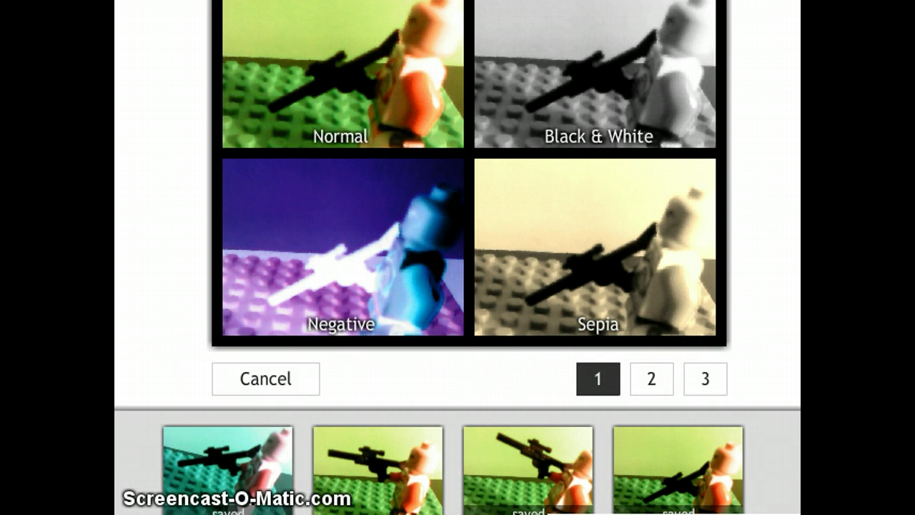
- View the snap with the raised rifle, return to the webcam page, and open the snap with the rifle held nearly level
click(544, 464)
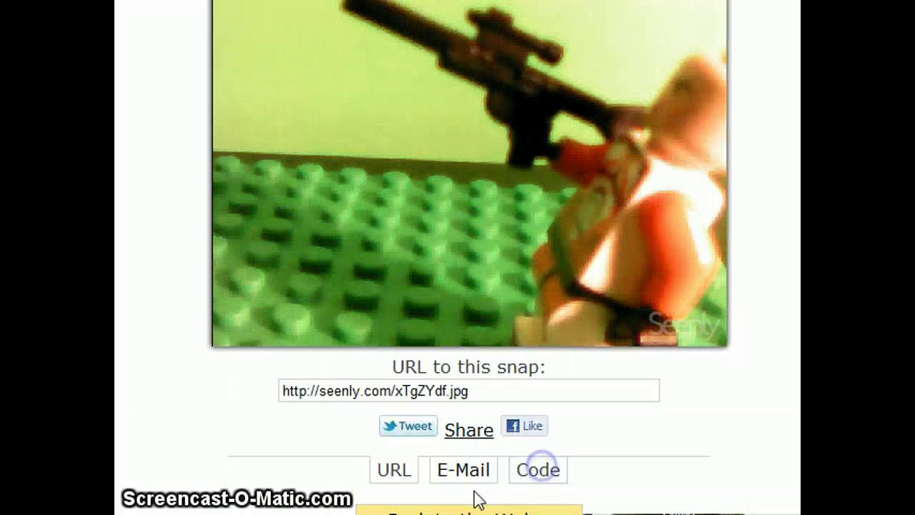
click(442, 509)
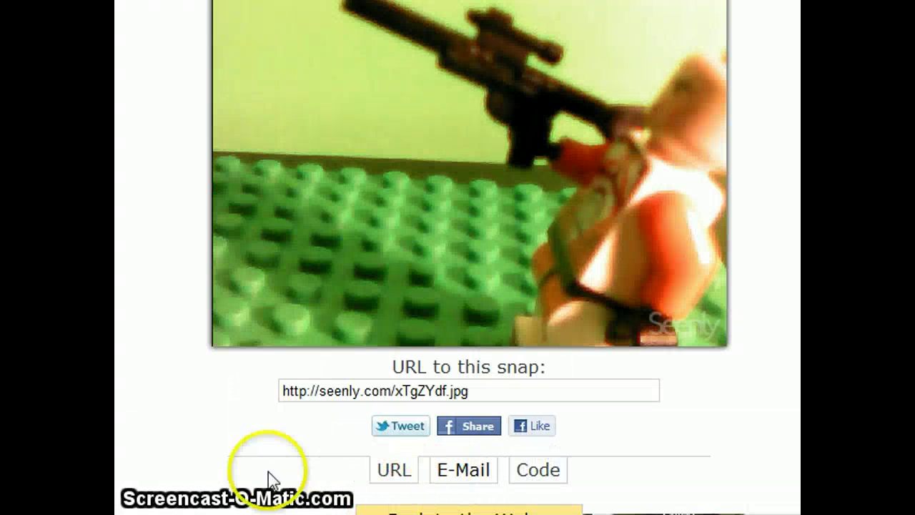
scroll(457, 257, up, 2)
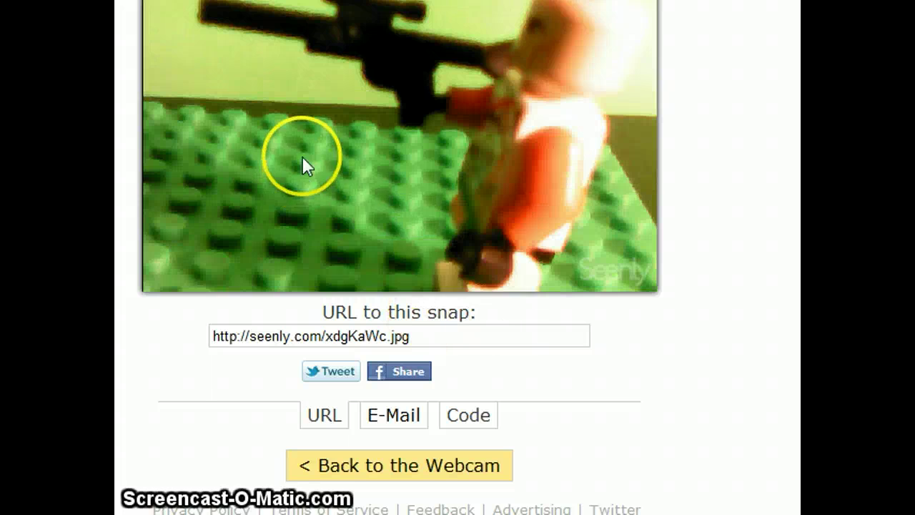
right_click(301, 156)
key(Escape)
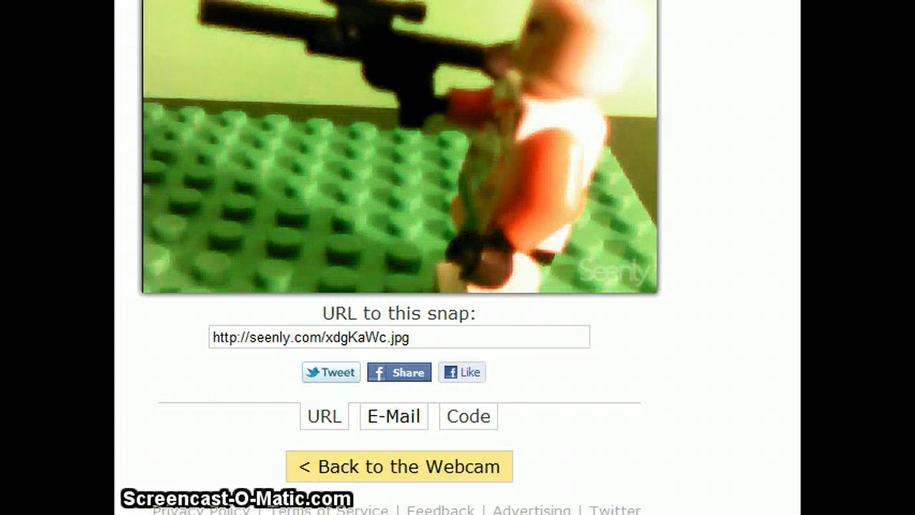
- Download the snap with the nearly level rifle as MUZZLE FLASH6 to the Downloads folder
scroll(400, 286, up, 3)
right_click(342, 370)
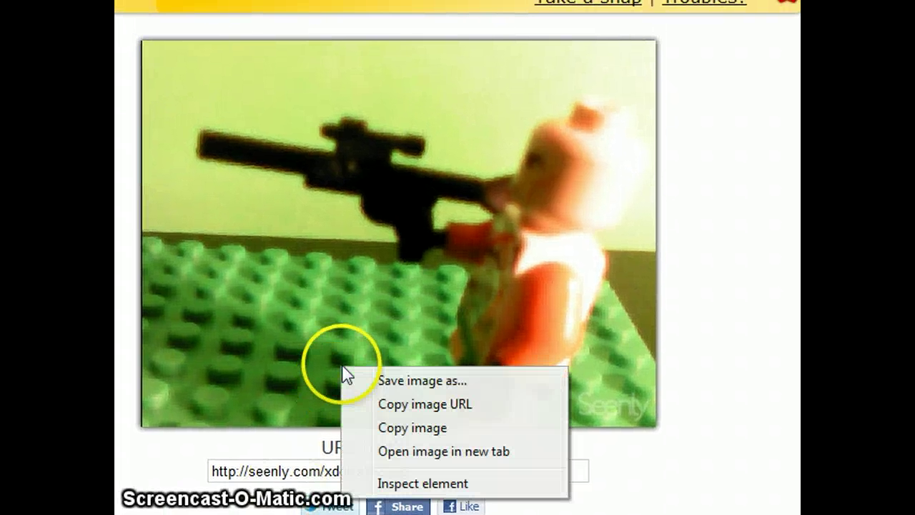
click(379, 384)
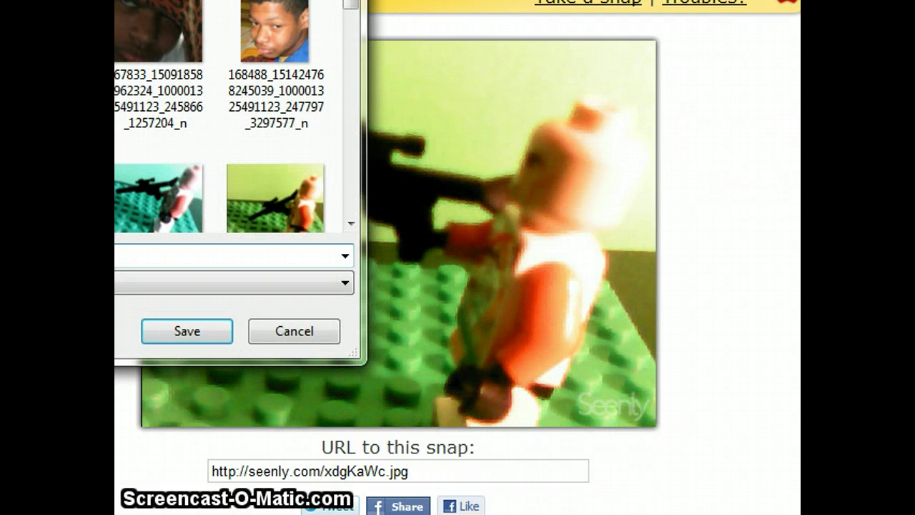
text(le)
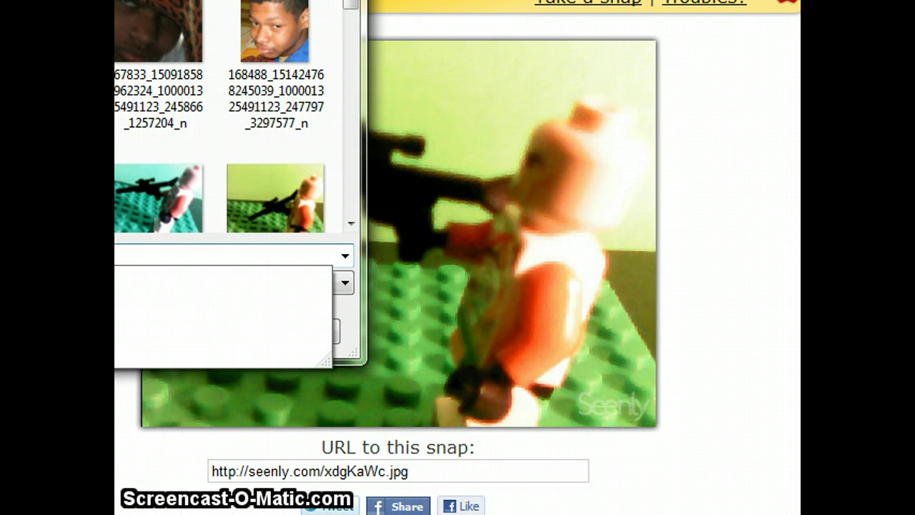
key(BackSpace)
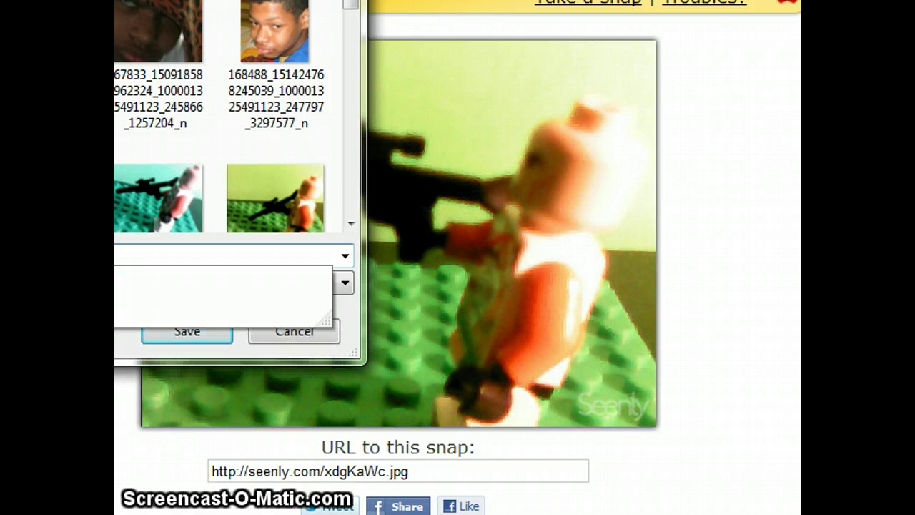
key(Return)
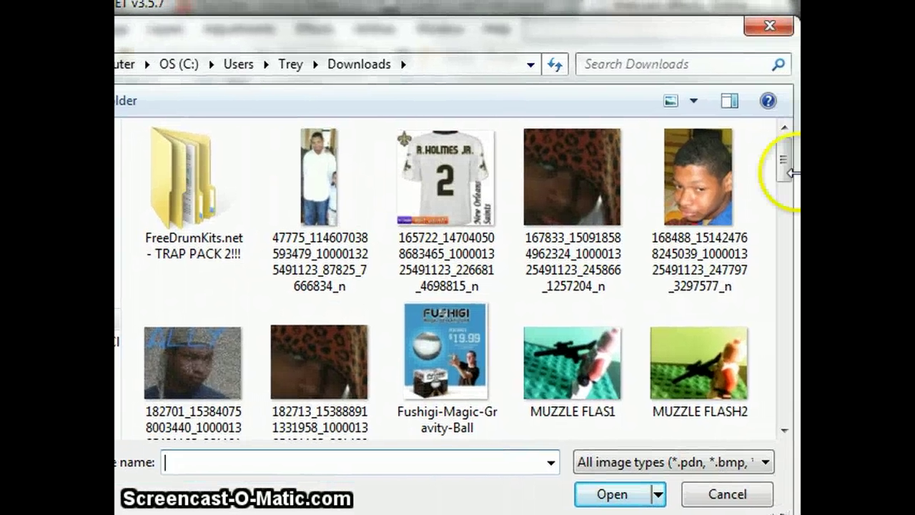
- Open the MUZZLE FLASH6 image from the Downloads folder in Paint.NET
drag(792, 179, 784, 219)
double_click(351, 243)
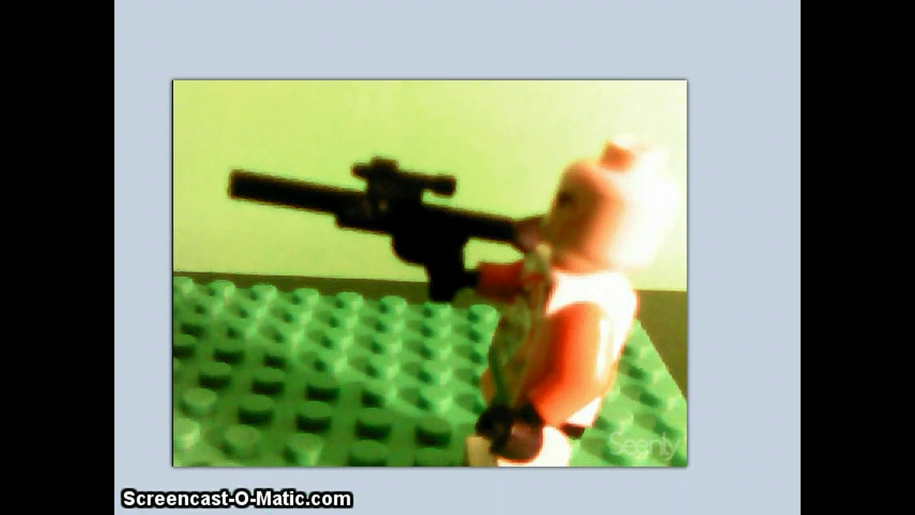
click(367, 343)
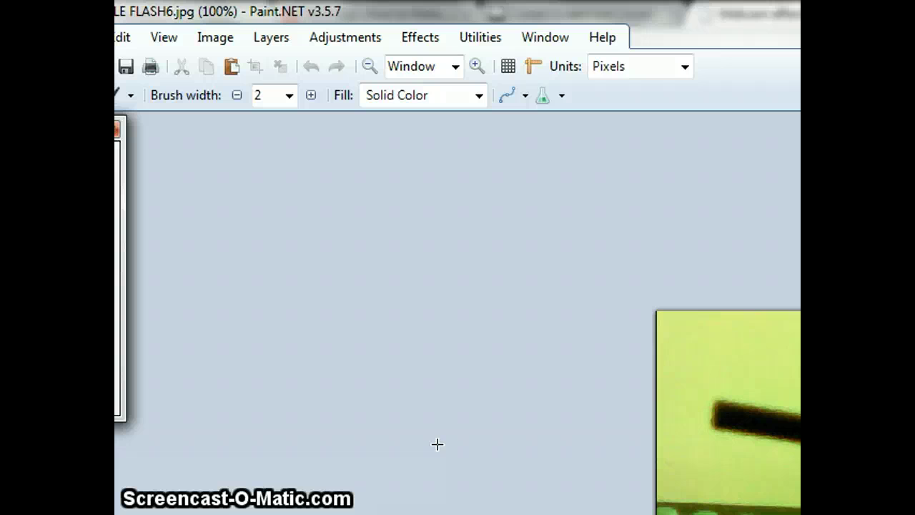
- Outline a jagged muzzle flash at the tip of the rifle barrel with the Pencil and fill it with yellow
click(476, 70)
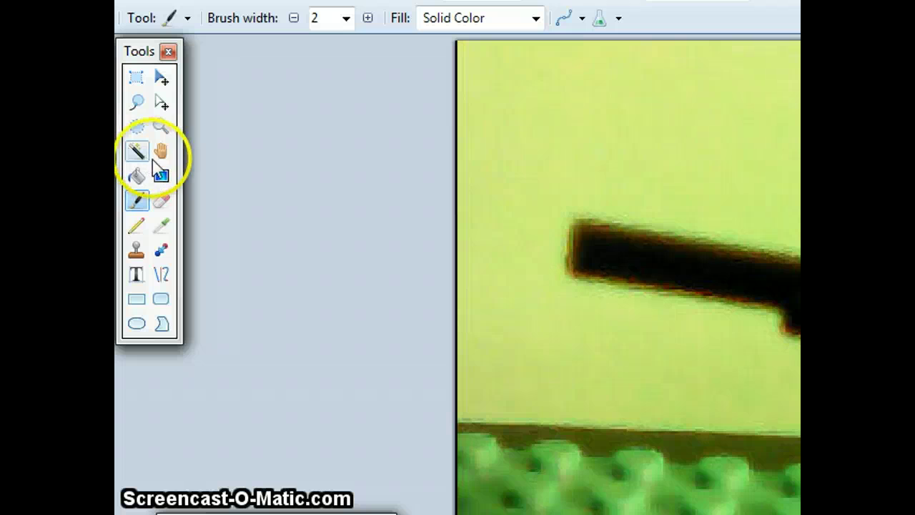
click(139, 226)
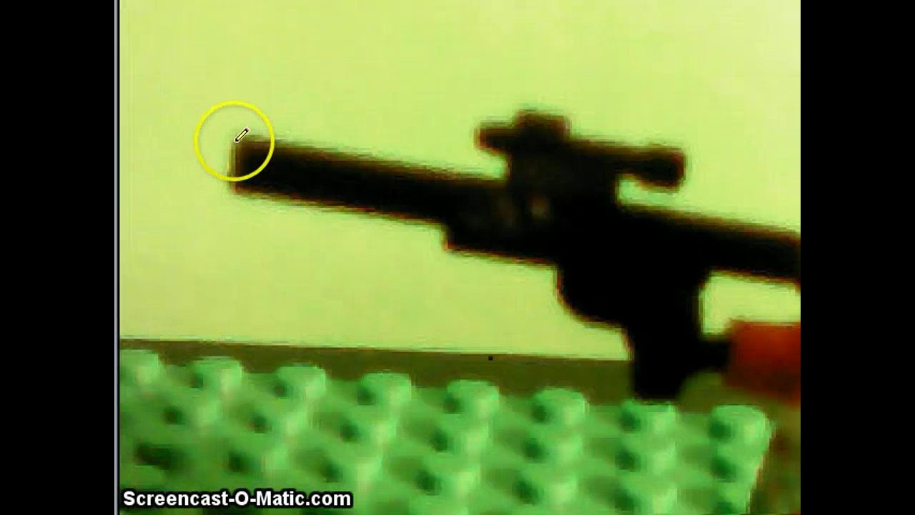
mouse_move(232, 133)
mouse_down()
mouse_move(154, 120)
mouse_move(208, 123)
mouse_move(163, 132)
mouse_move(205, 140)
mouse_move(166, 162)
mouse_move(194, 163)
mouse_move(187, 174)
mouse_move(200, 183)
mouse_move(229, 185)
mouse_up()
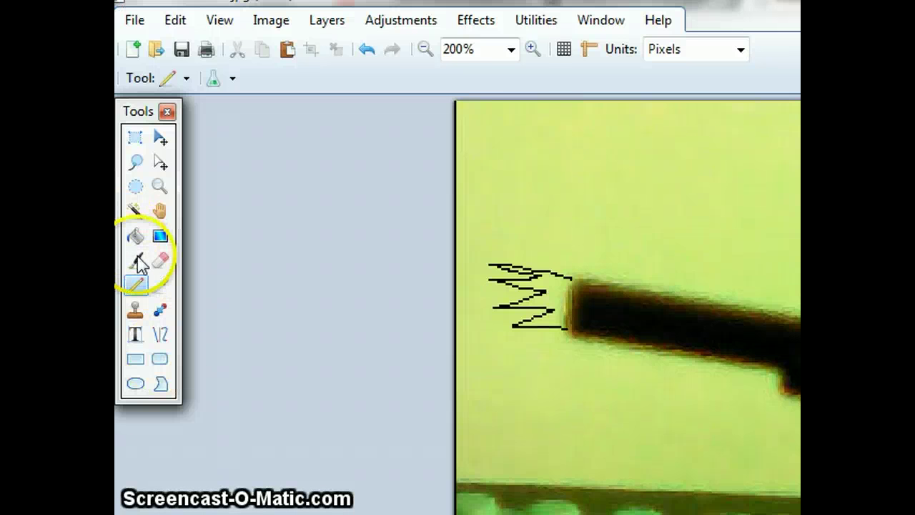
click(135, 235)
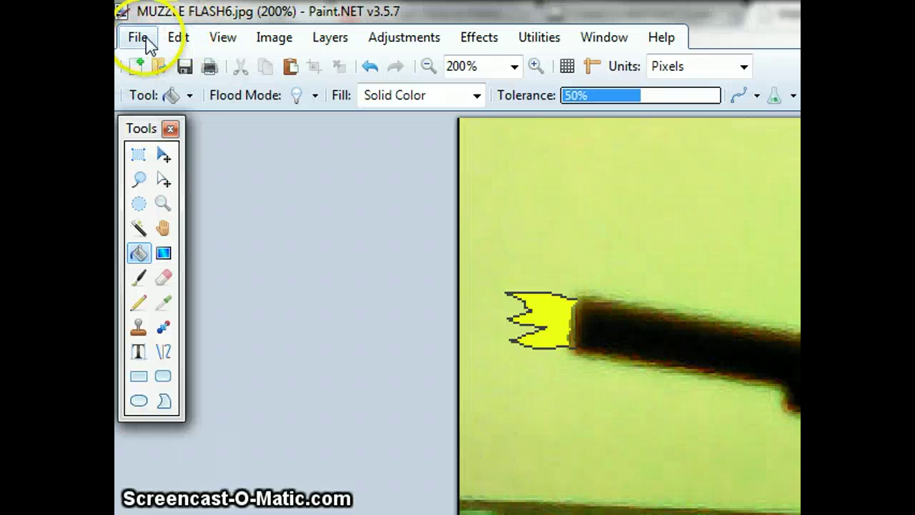
- Save the edited image at JPEG quality 94, and save a JPEG copy under a new name starting with NEW MUZZLE
click(196, 188)
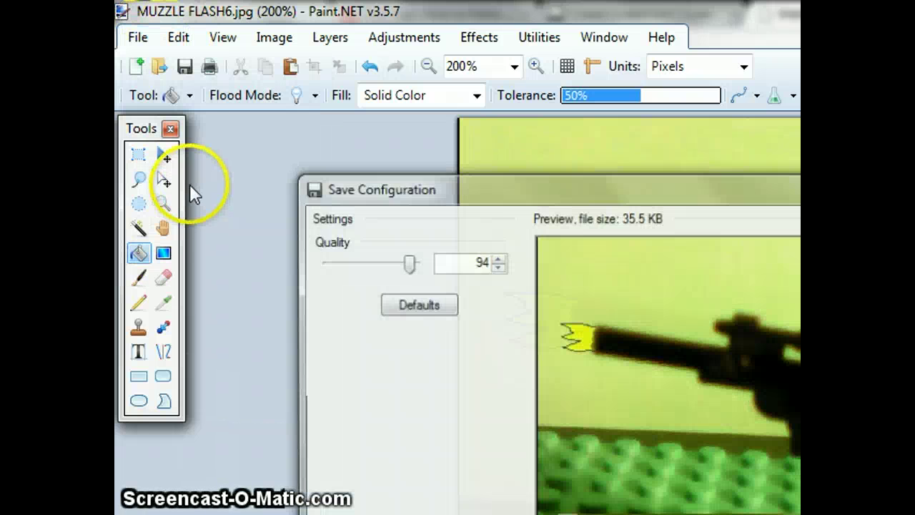
key(Return)
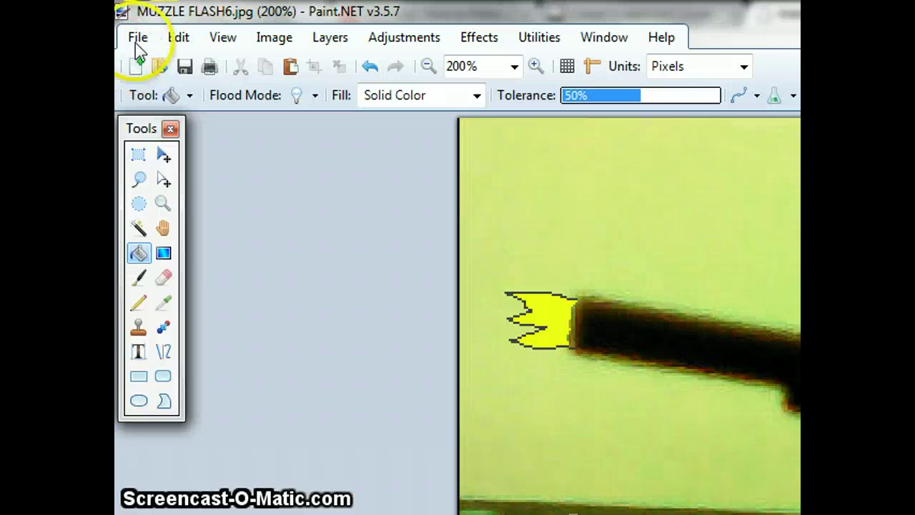
click(135, 39)
click(207, 210)
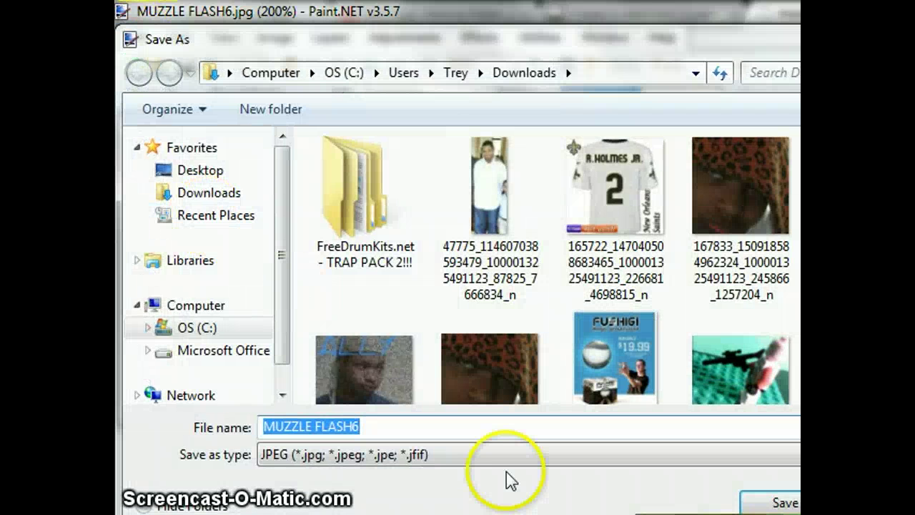
click(462, 458)
click(459, 450)
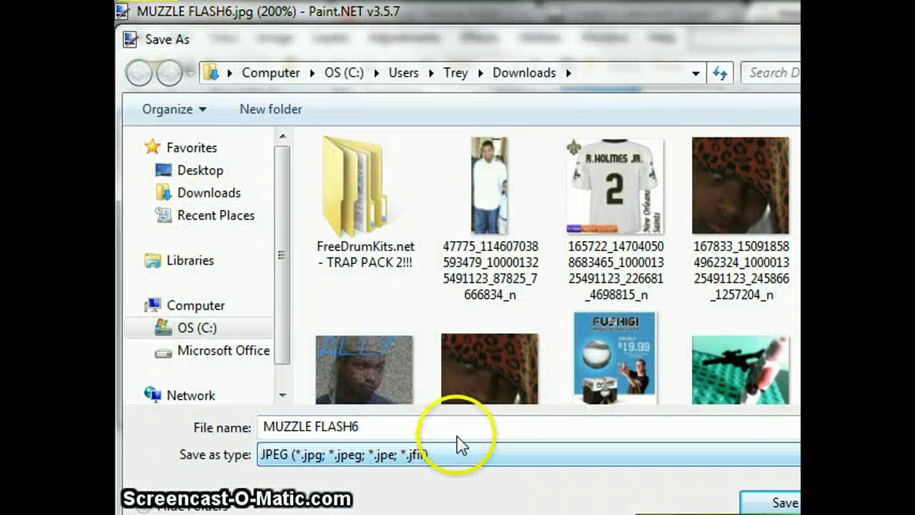
click(458, 429)
text(NEW)
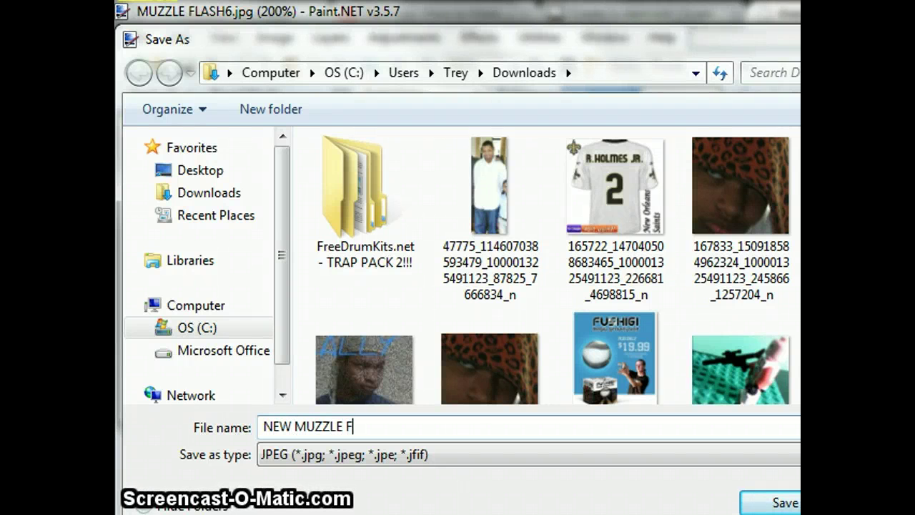
key(Return)
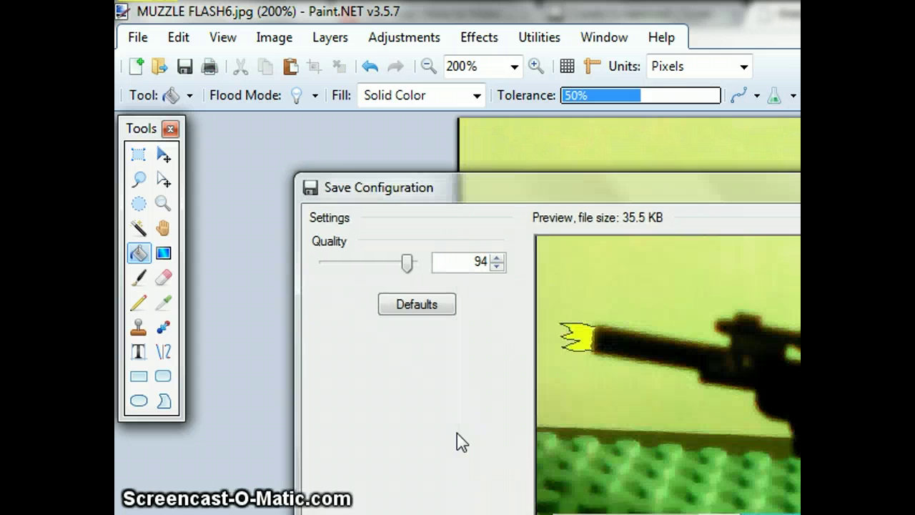
click(545, 401)
click(555, 494)
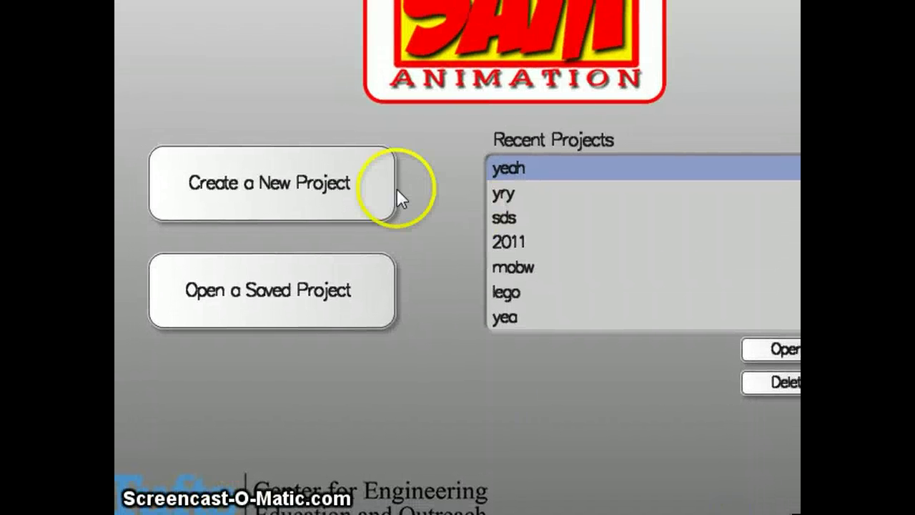
- Create a new SAM Animation project named MUZZLE FLASH1 in the Videos library
click(349, 185)
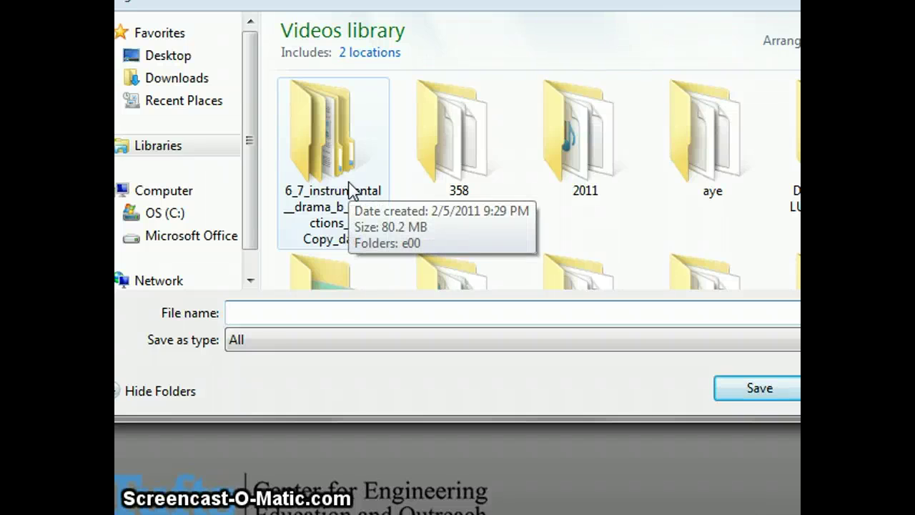
text(MUZZLE FLAS)
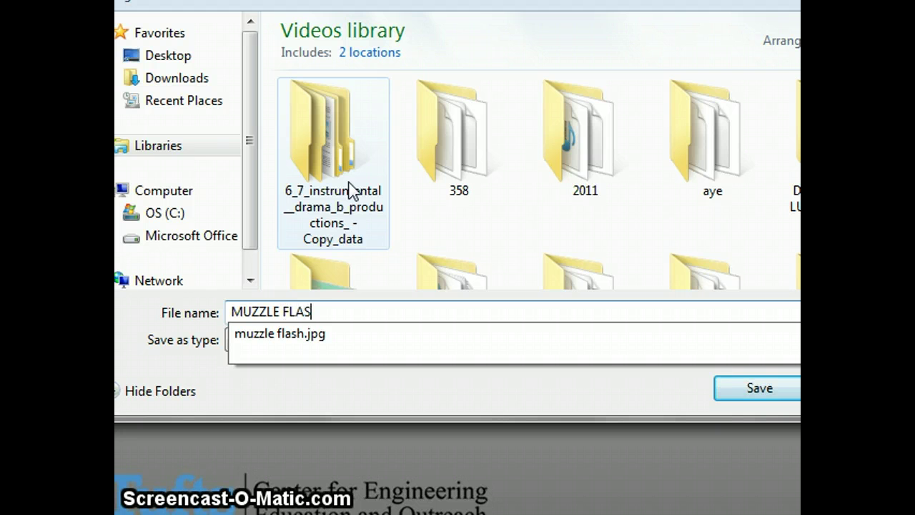
text(H1)
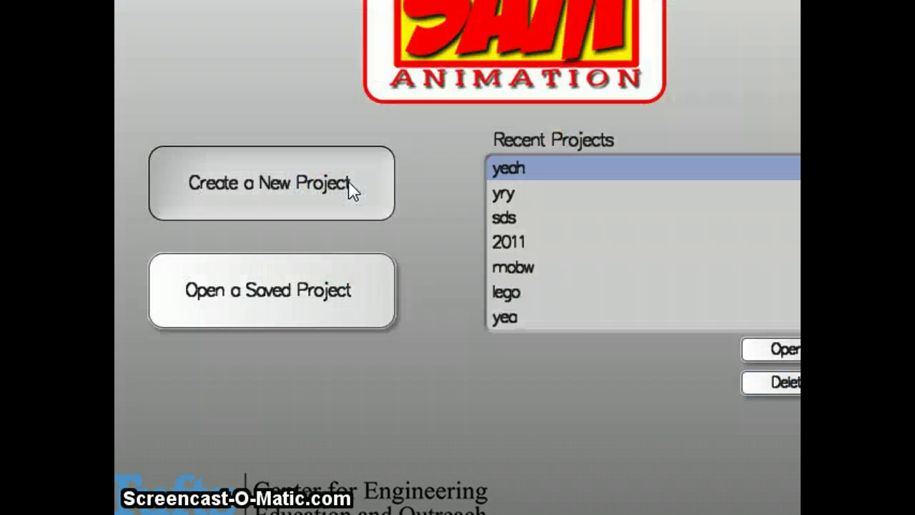
click(347, 188)
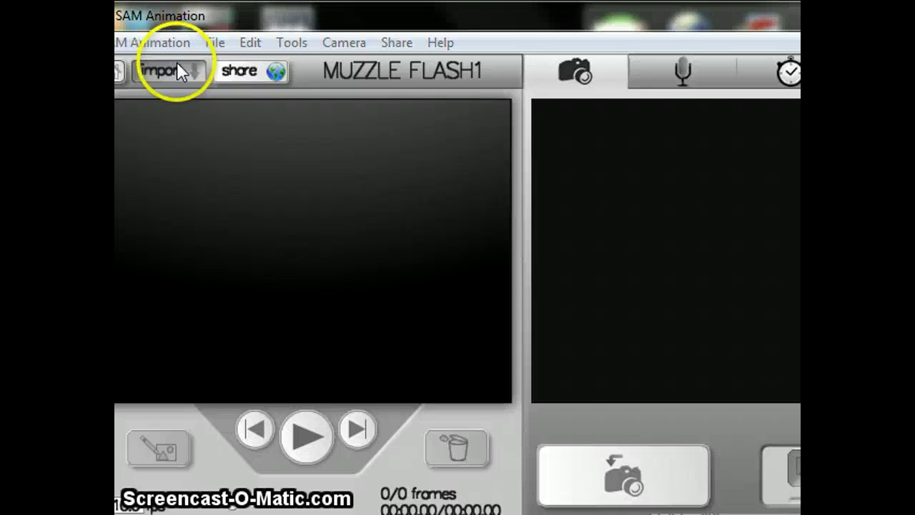
- Import the MUZZLE FLAS1 and MUZZLE FLASH2 images from the Downloads folder as the first two frames
click(179, 69)
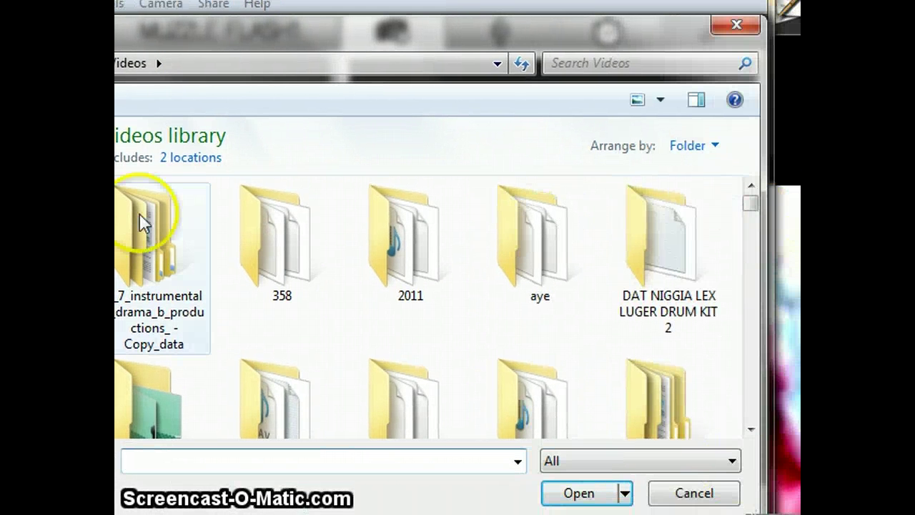
click(114, 171)
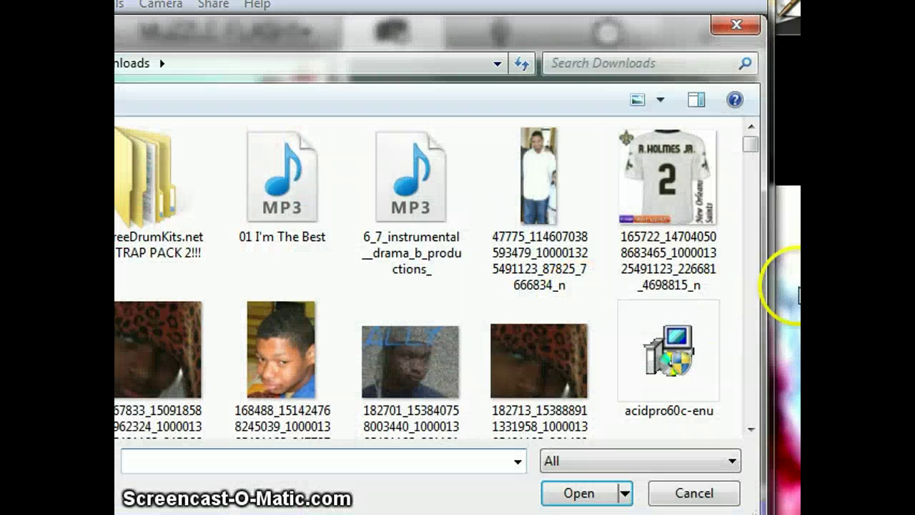
drag(748, 155, 725, 262)
double_click(305, 301)
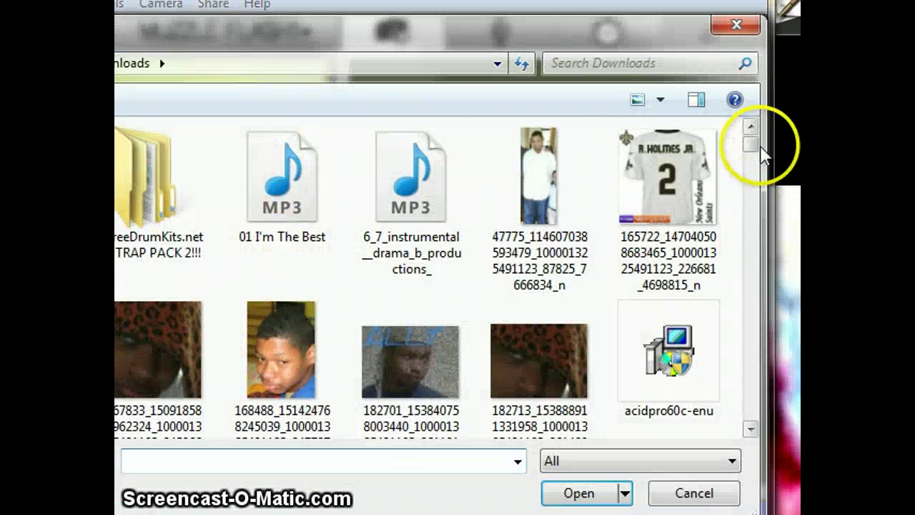
- Import MUZZLE FLASH6 as the third frame and MUZZLE FLASH3 as the fourth frame from the Downloads folder
drag(750, 143, 730, 254)
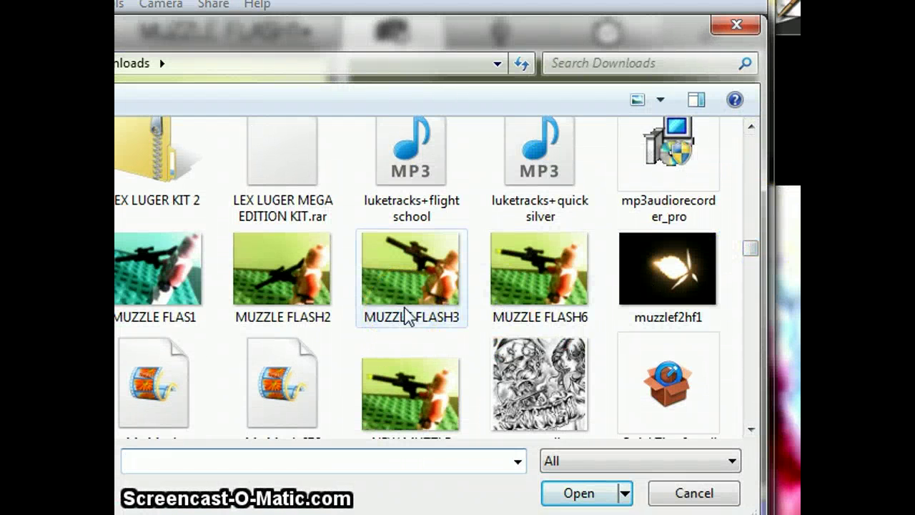
click(518, 318)
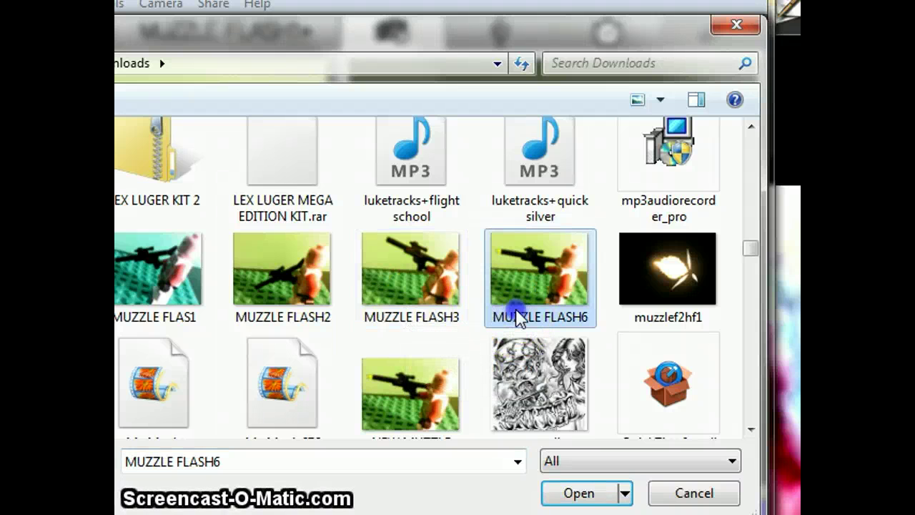
double_click(518, 318)
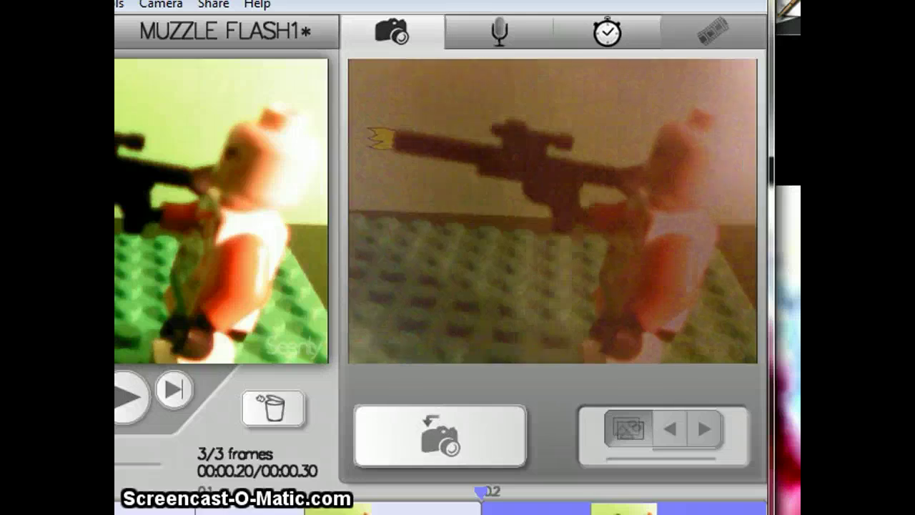
key(ctrl+i)
drag(750, 148, 704, 259)
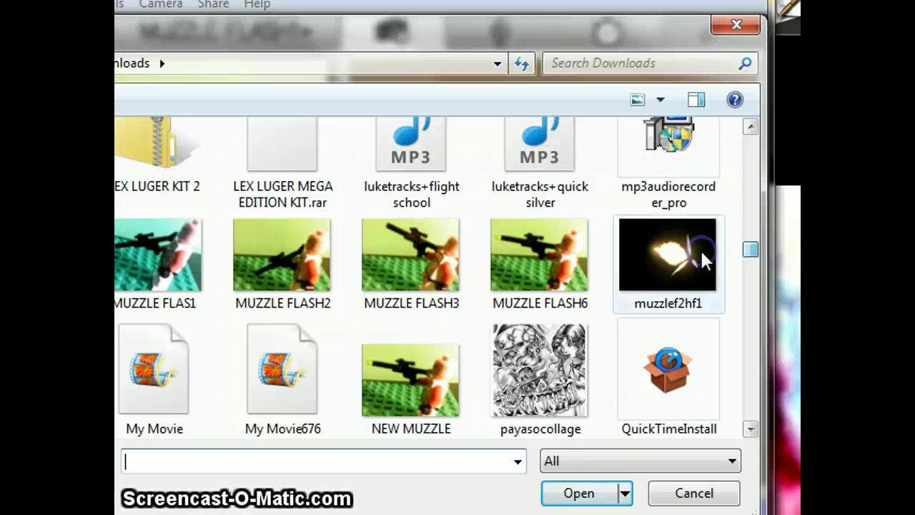
double_click(437, 251)
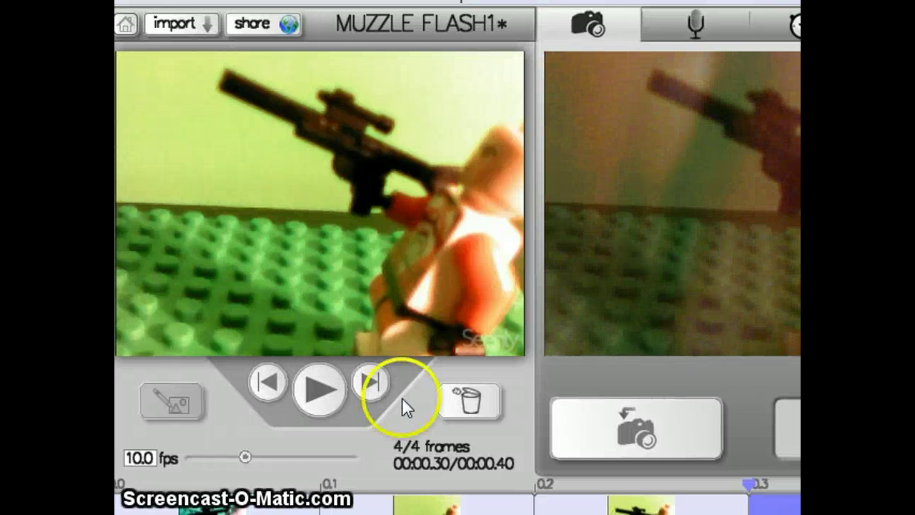
- Set the frame rate to 5.8 fps and share the movie so that it opens in Windows Media Player
drag(245, 457, 222, 452)
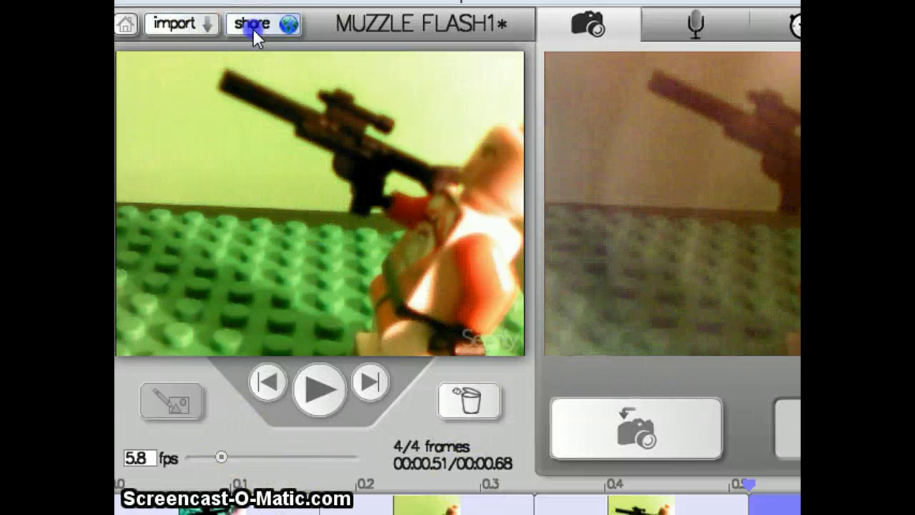
click(254, 25)
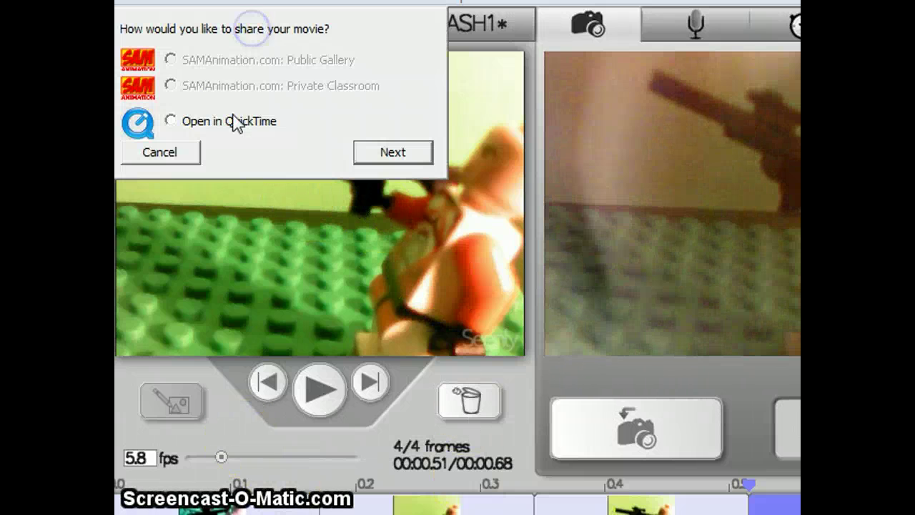
click(402, 151)
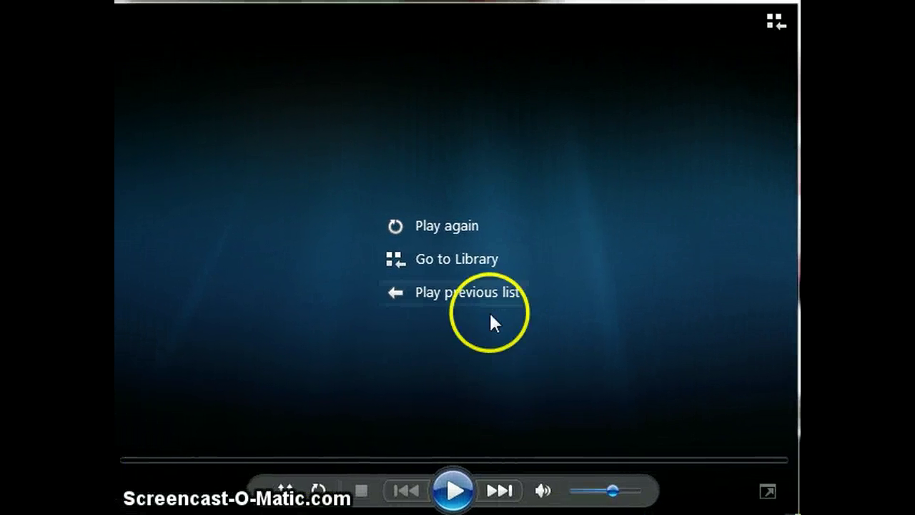
- Replay the exported muzzle flash movie several times, and switch back to SAM Animation
click(465, 230)
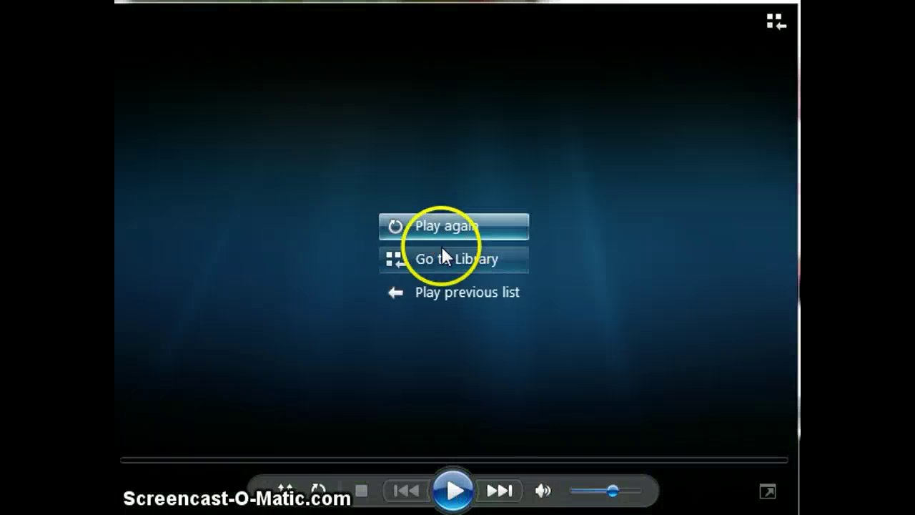
click(442, 243)
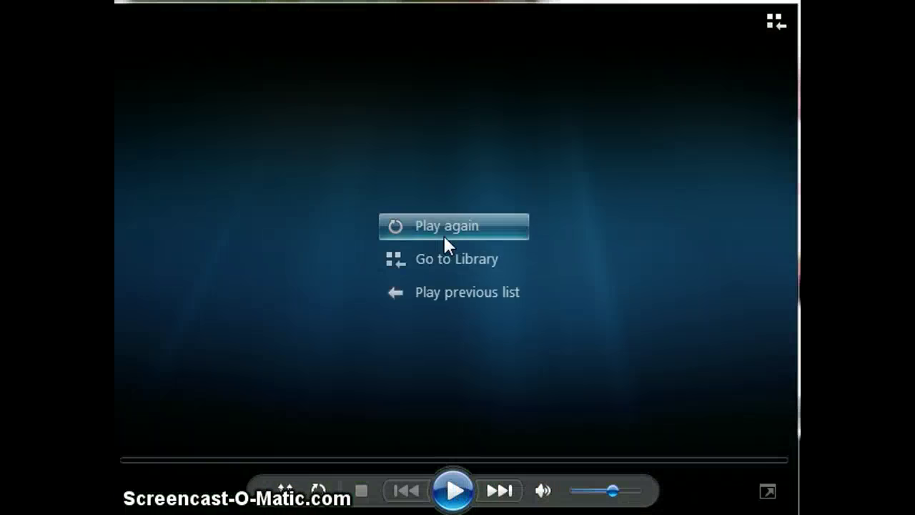
click(443, 236)
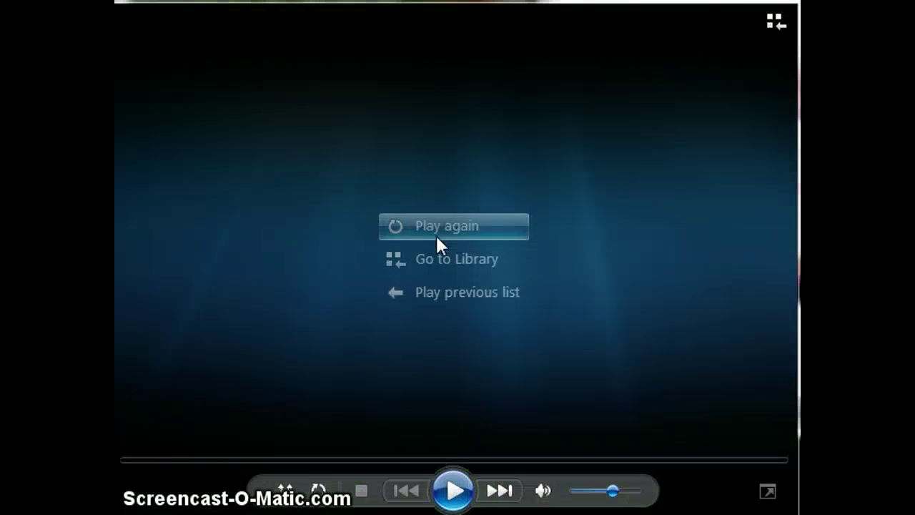
click(436, 238)
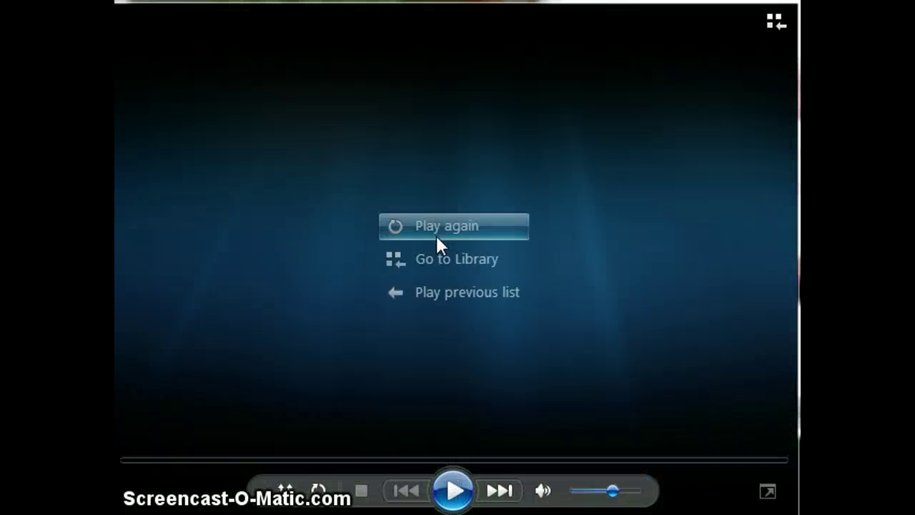
click(437, 243)
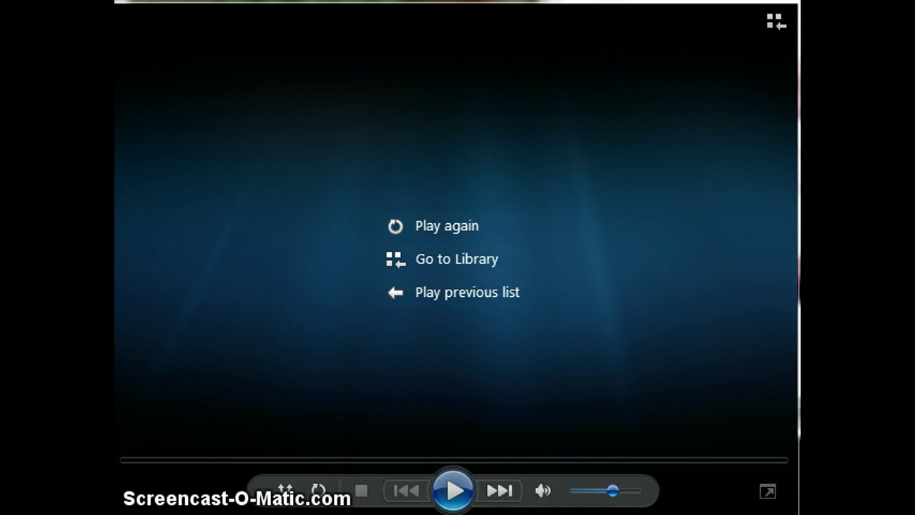
key(alt+Tab)
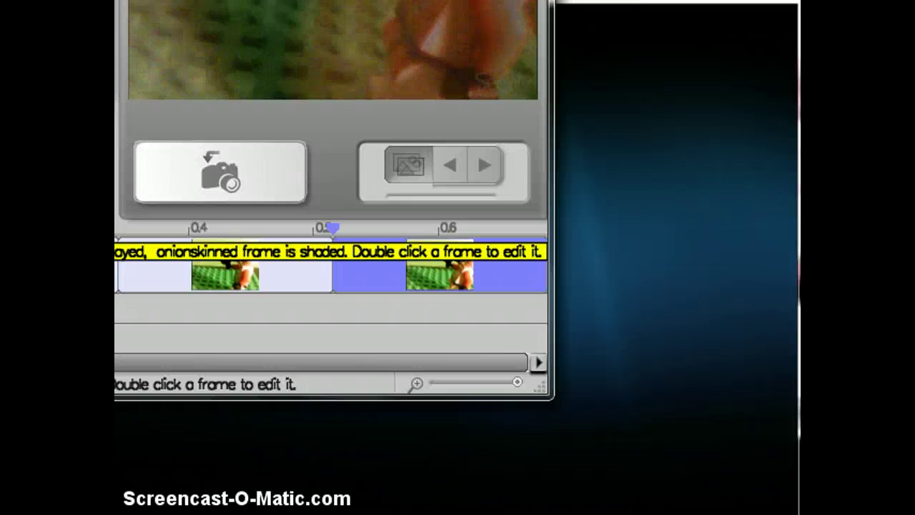